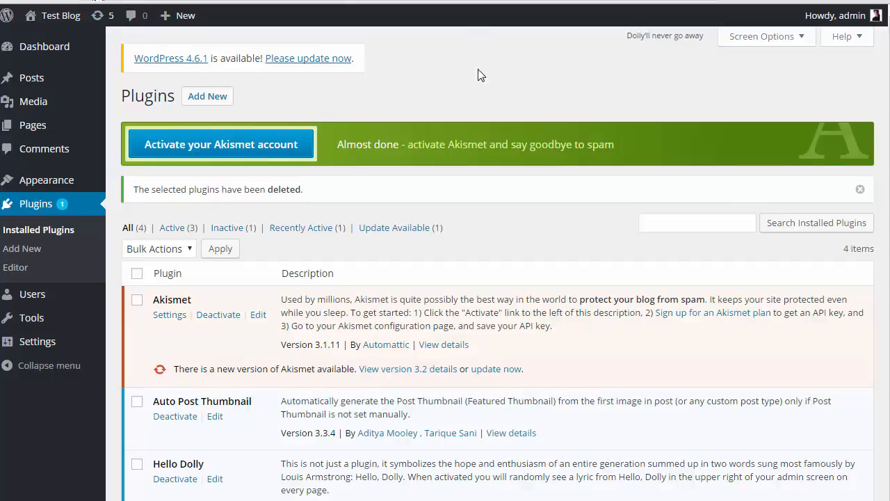
Open the Upload Plugin form and pick linkworkz-1.1.0.zip from disk as the plugin file
left_click(205, 95)
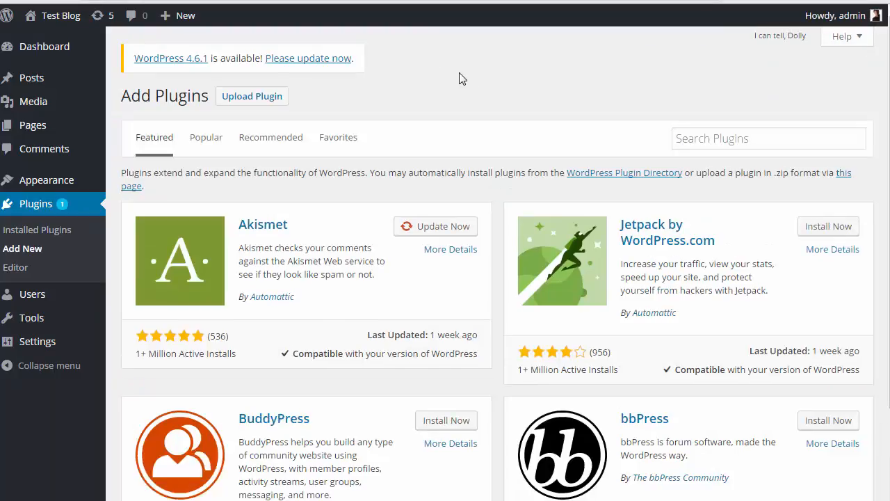
left_click(250, 98)
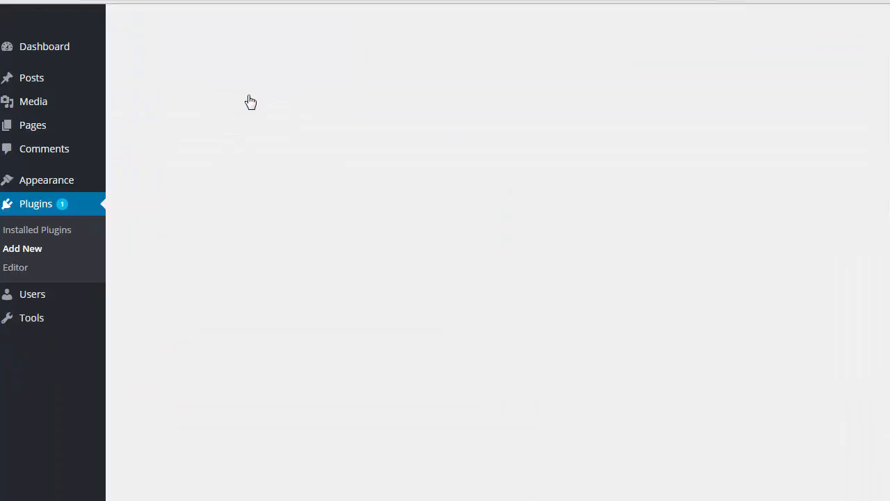
left_click(382, 217)
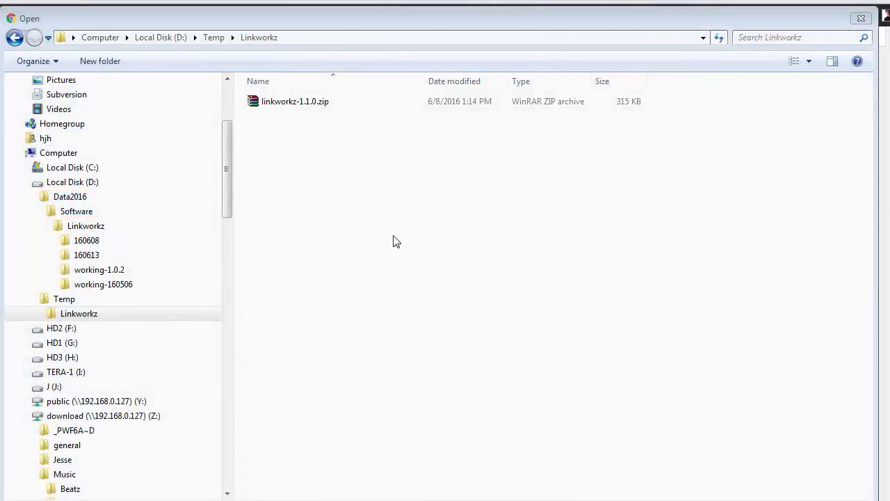
left_click(254, 103)
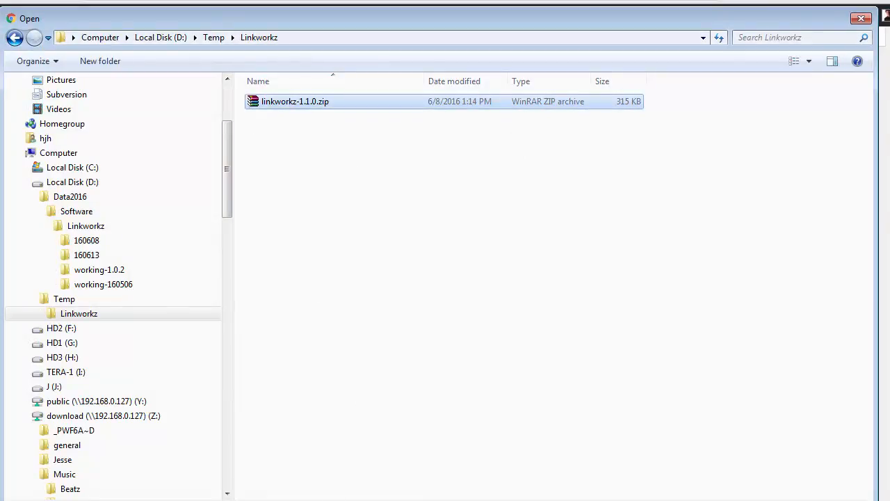
mouse_move(338, 500)
left_mouse_down()
mouse_move(338, 471)
mouse_move(334, 490)
left_mouse_up()
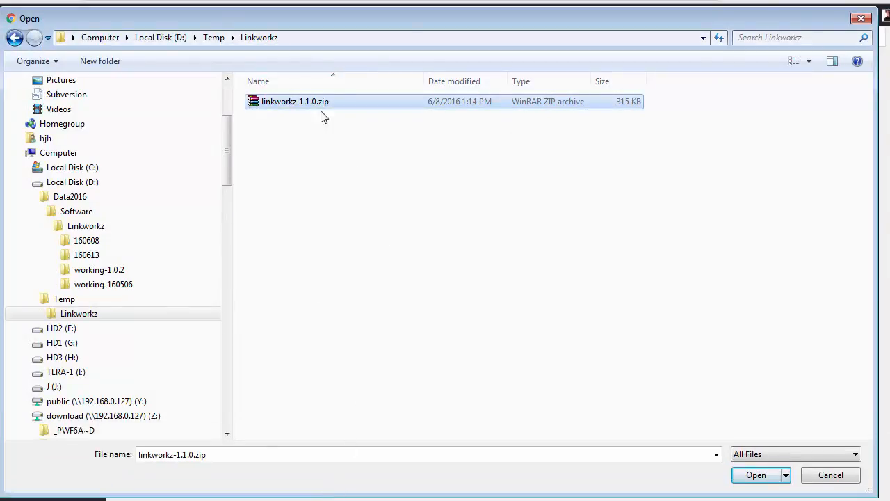
left_click_drag(392, 21, 447, 339)
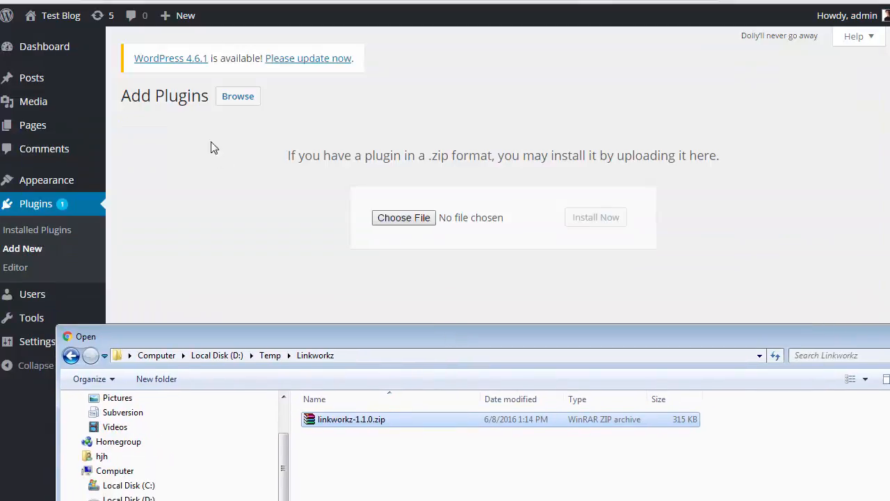
left_click_drag(644, 324, 543, 166)
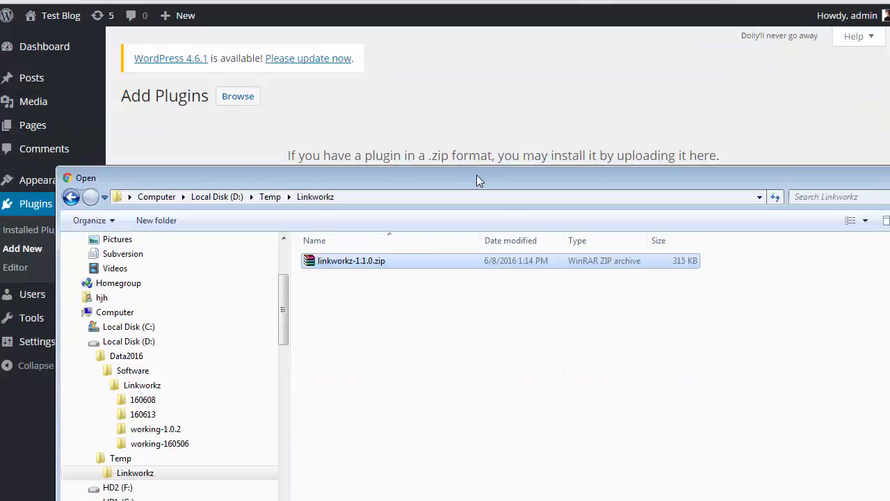
left_click_drag(477, 175, 437, 37)
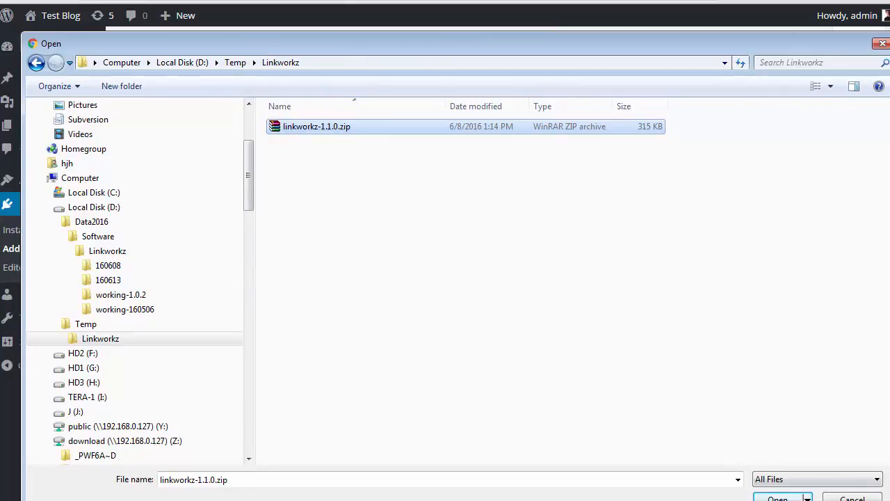
left_click_drag(669, 37, 670, 25)
left_click(785, 485)
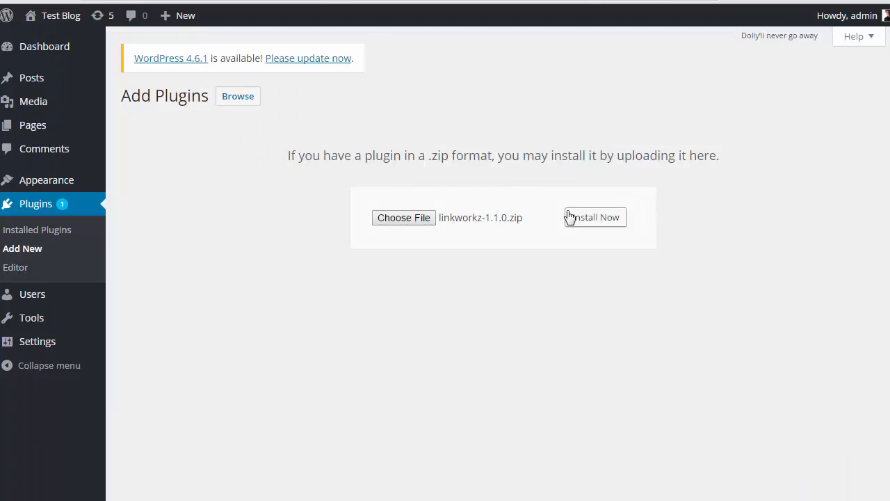
Install Linkworkz from linkworkz-1.1.0.zip and try activating it, which hits an ionCube Loader error
left_click(592, 219)
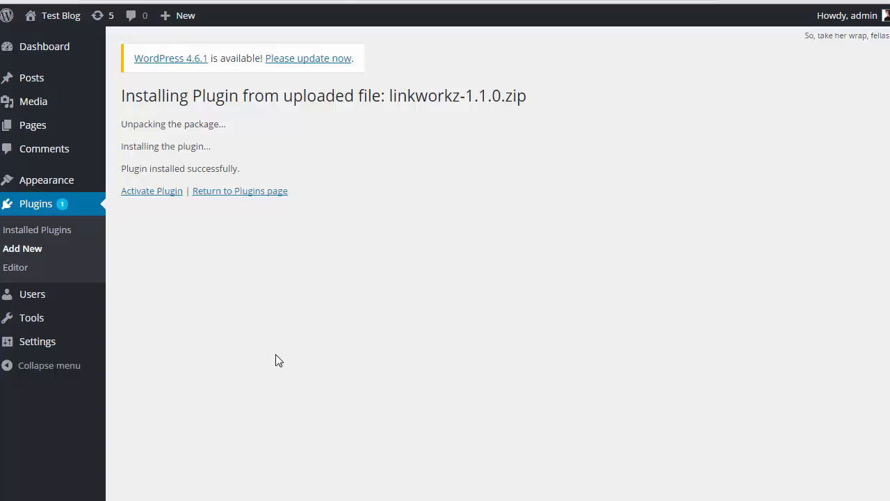
left_click(150, 197)
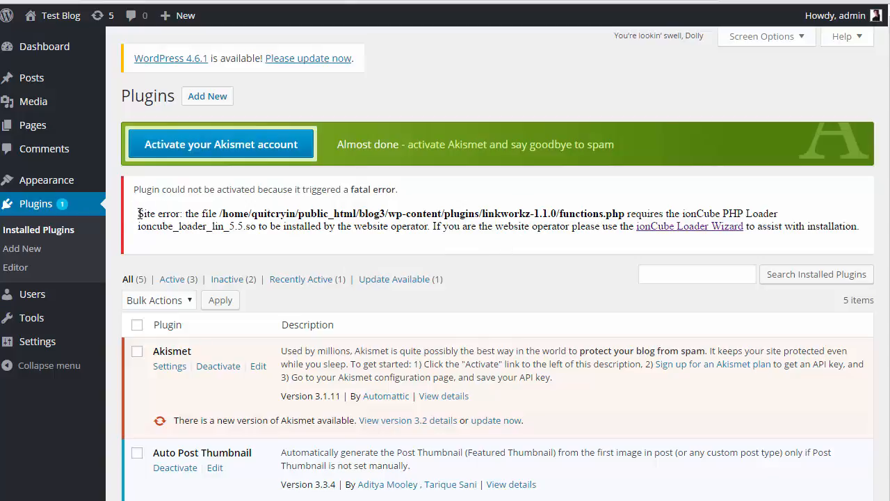
left_click_drag(138, 214, 785, 202)
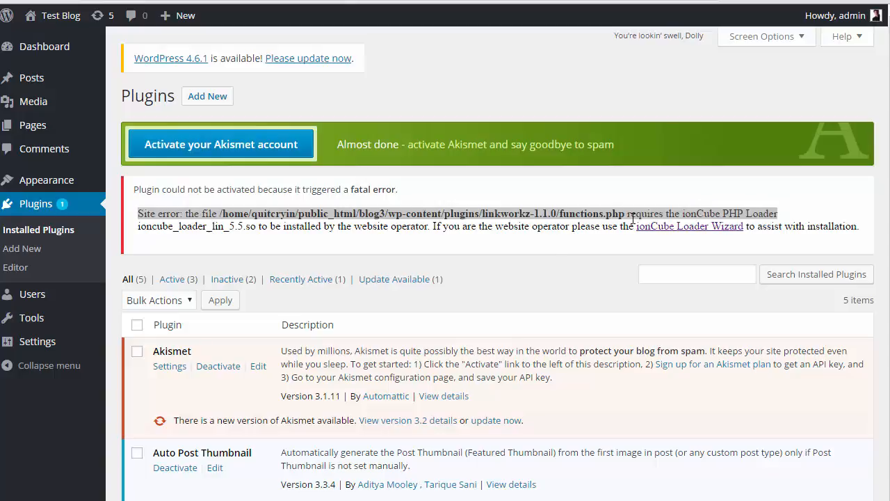
left_click(187, 215)
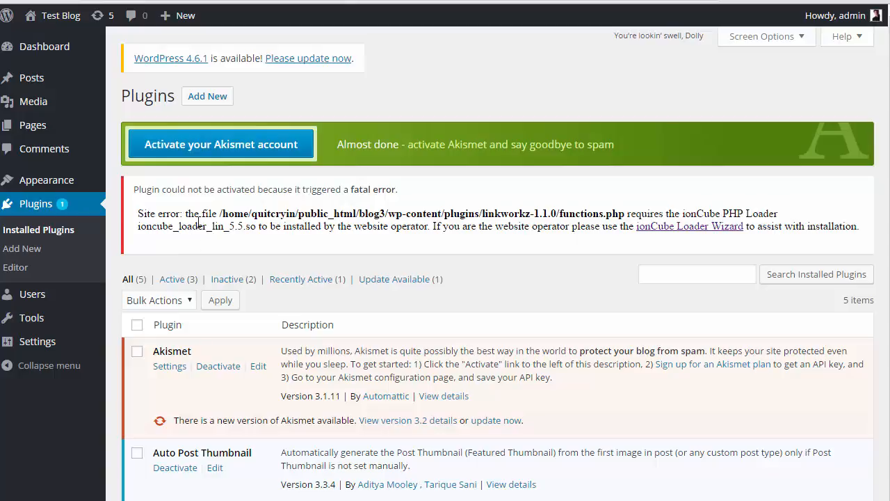
left_click_drag(352, 190, 392, 189)
left_click(574, 198)
left_click_drag(681, 214, 778, 215)
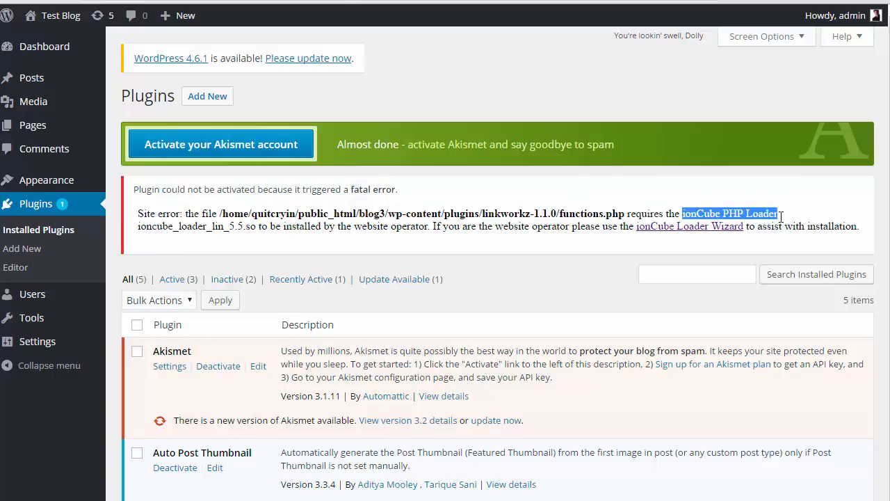
left_click(711, 213)
key("ctrl+Tab")
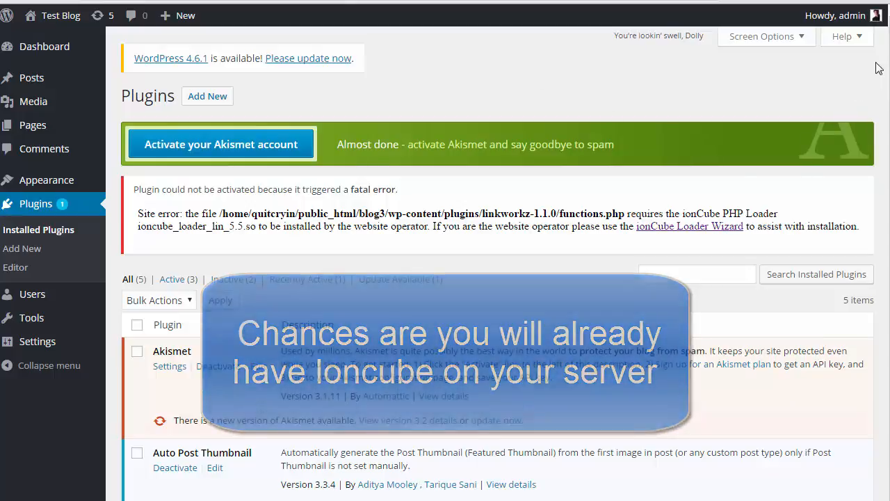
scroll(814, 139, "down", 2)
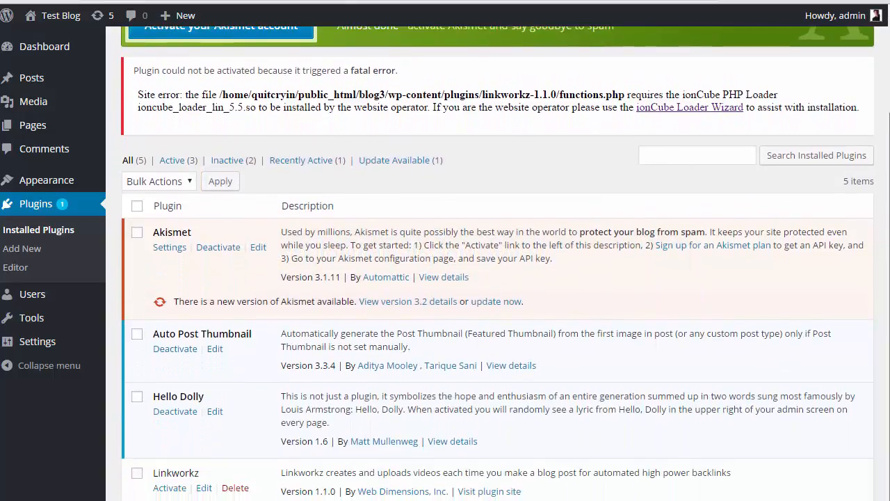
Activate Linkworkz from the plugin list and bring up the new Web Dimensions admin menu
left_click(171, 488)
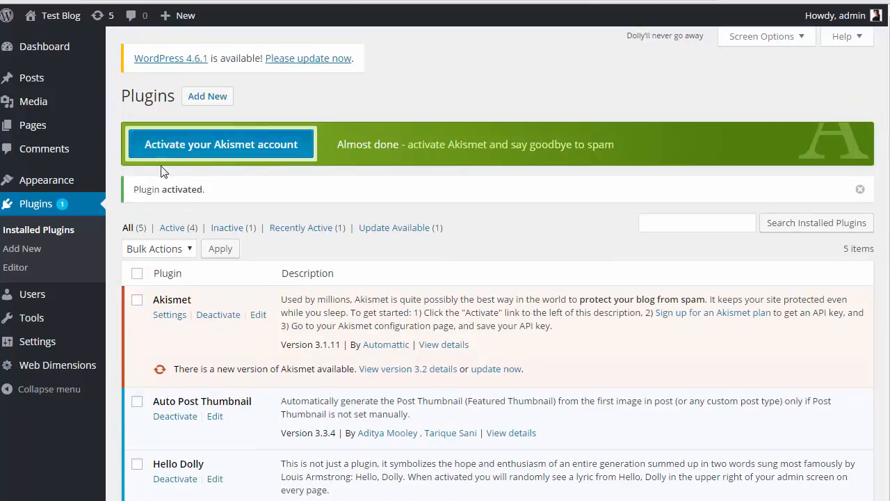
left_click_drag(132, 190, 213, 188)
left_click(220, 192)
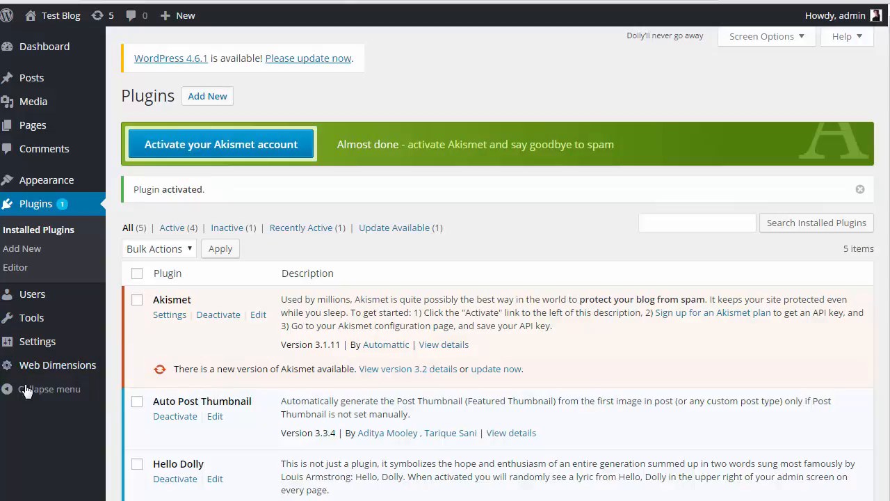
mouse_move(45, 364)
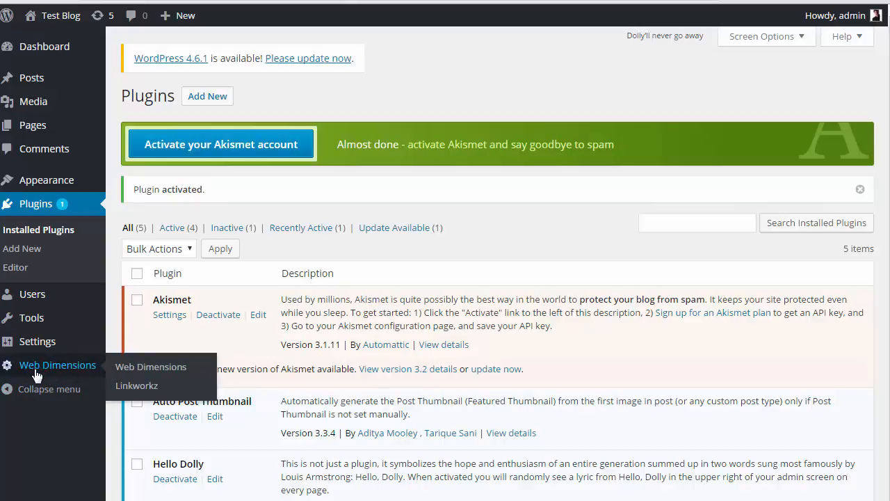
On Web Dimensions > Linkworkz, validate the license with the purchase email and key
left_click(138, 387)
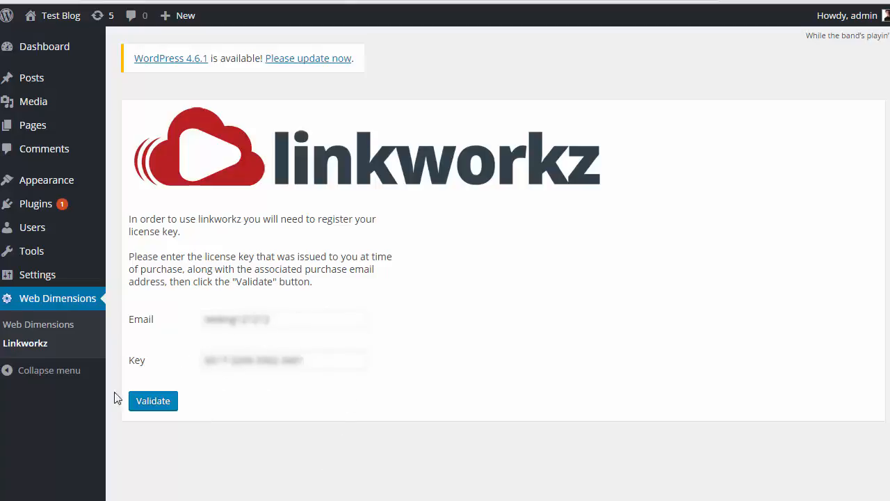
left_click(153, 404)
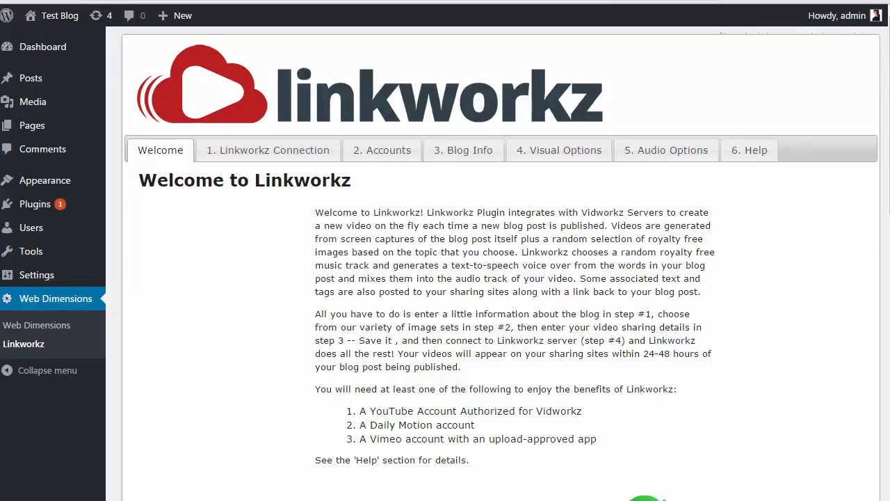
left_click_drag(889, 111, 889, 137)
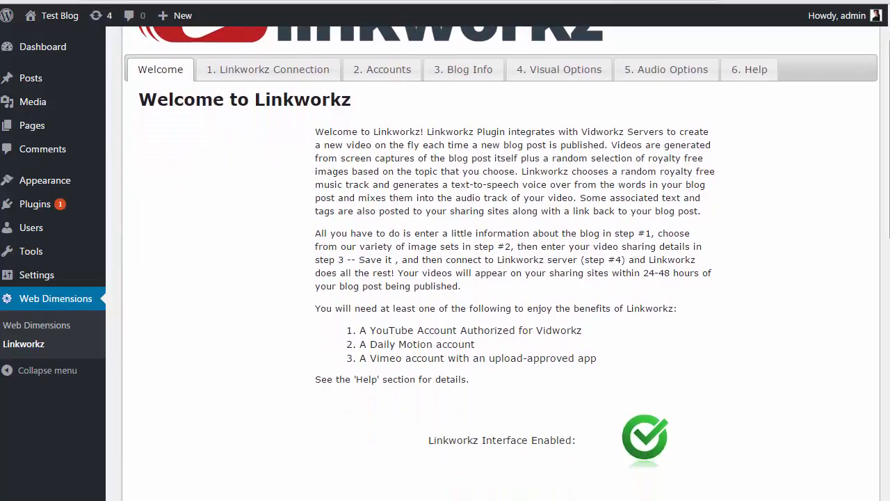
left_click_drag(889, 204, 888, 219)
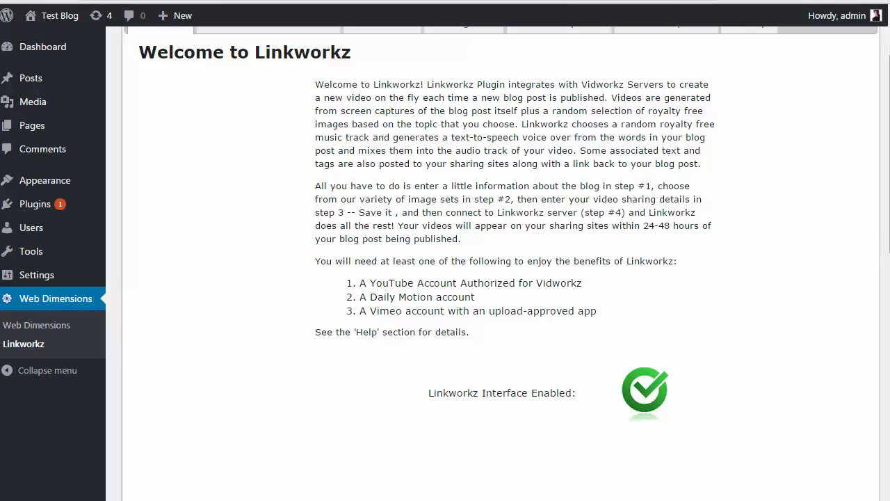
left_click_drag(889, 258, 888, 257)
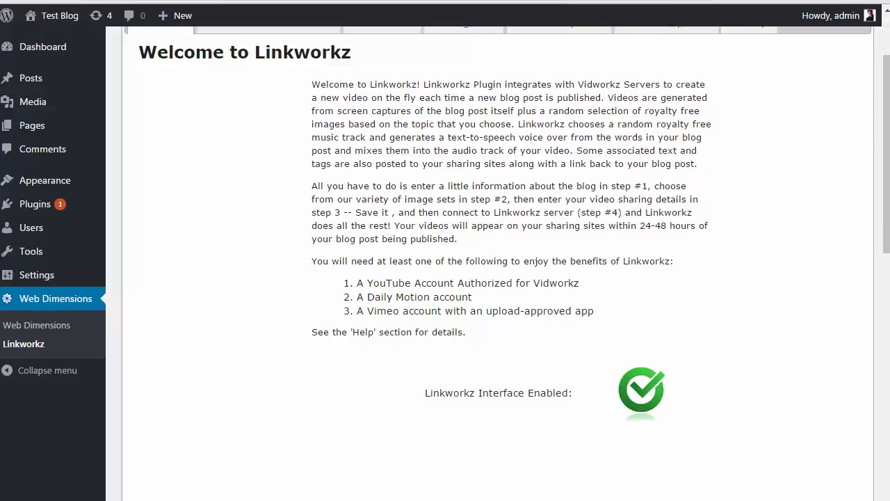
left_click_drag(885, 184, 888, 146)
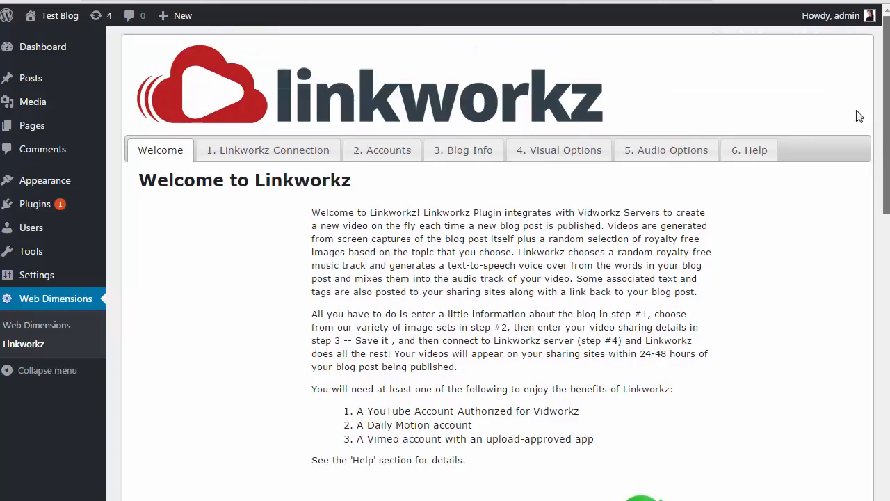
Check the Feed Url and Site Url in Linkworkz Connection settings, then go to '2. Accounts'
left_click(292, 158)
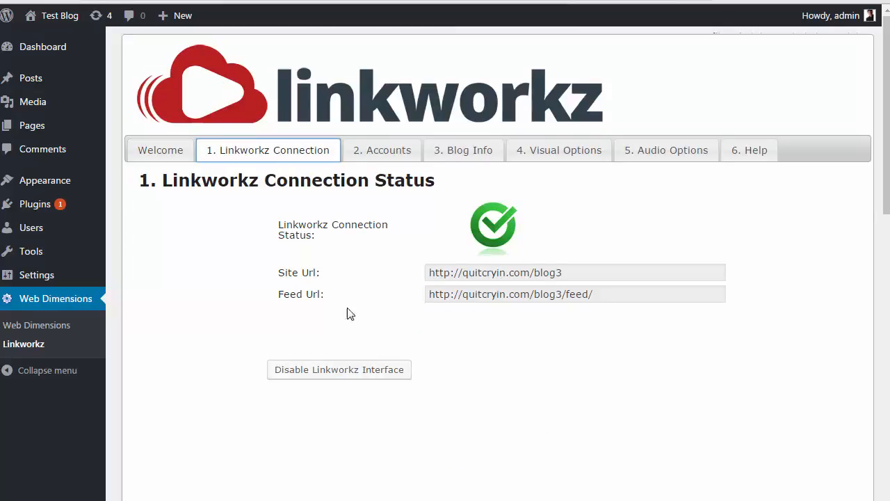
left_click(529, 298)
left_click(530, 300)
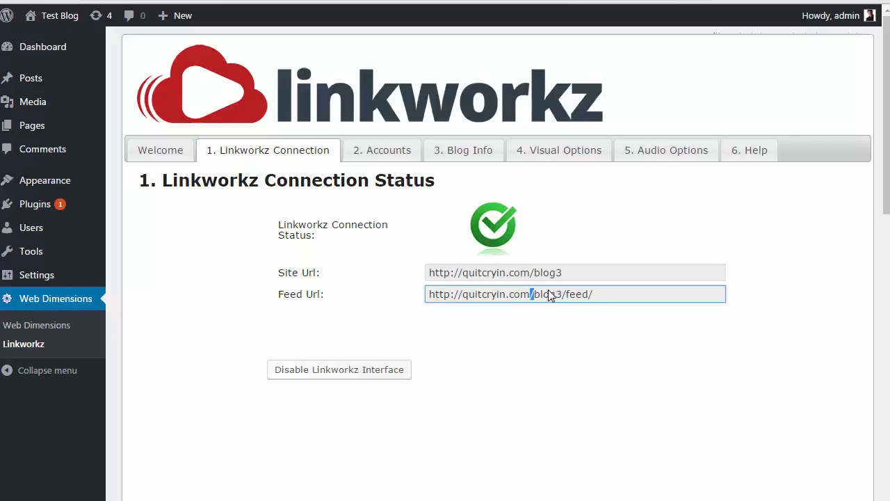
left_click(556, 275)
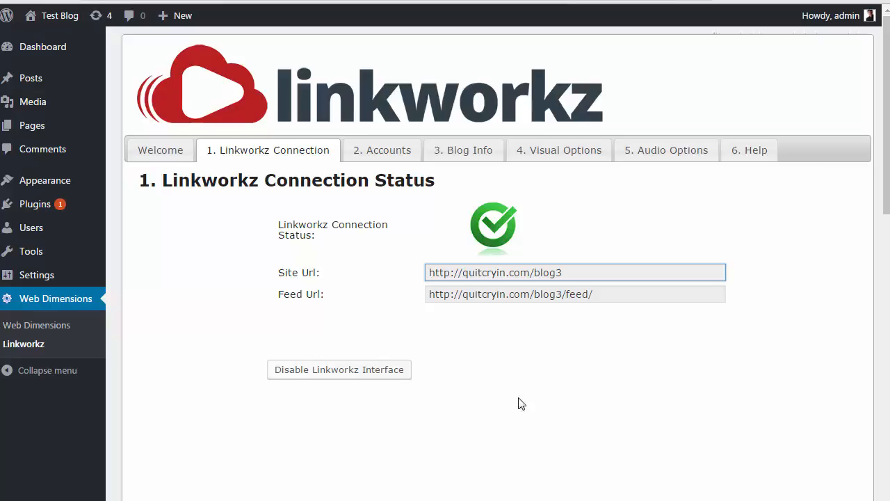
left_click(369, 154)
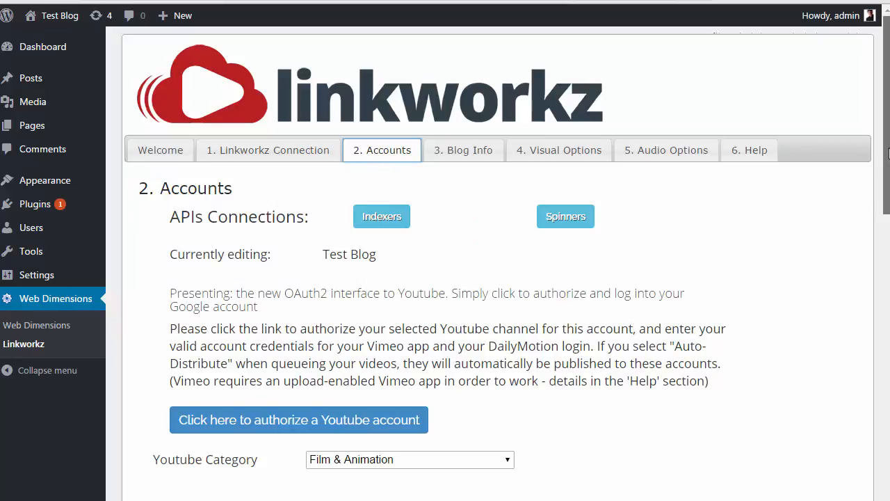
Scroll through the Linkworkz Accounts settings, then open a new Chrome tab with Ctrl+T
scroll(888, 157, "down", 1)
left_click_drag(888, 156, 887, 208)
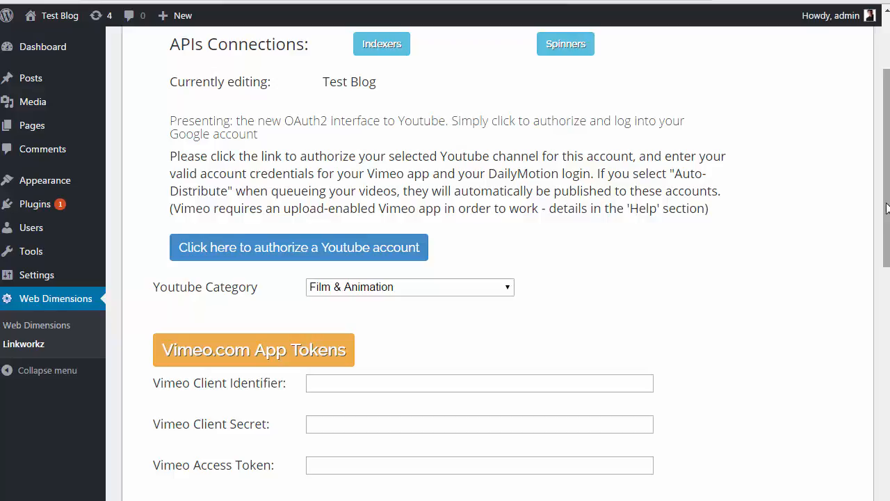
left_click_drag(887, 208, 888, 147)
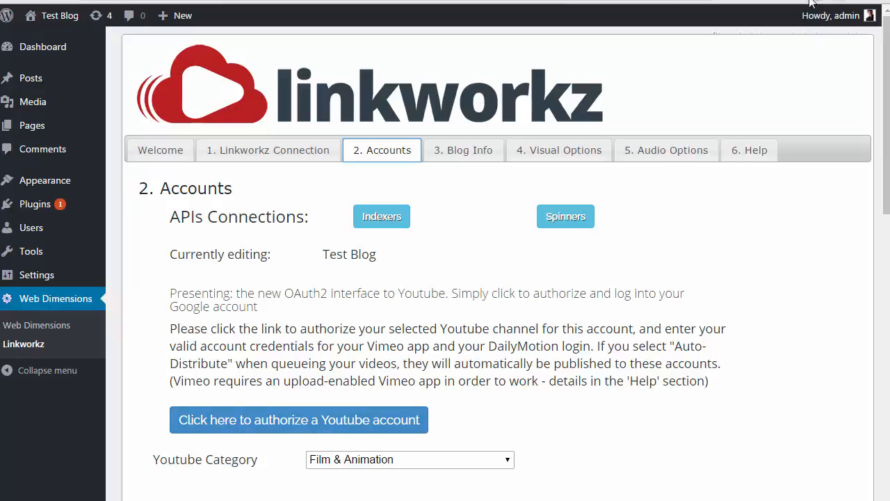
key("ctrl+t")
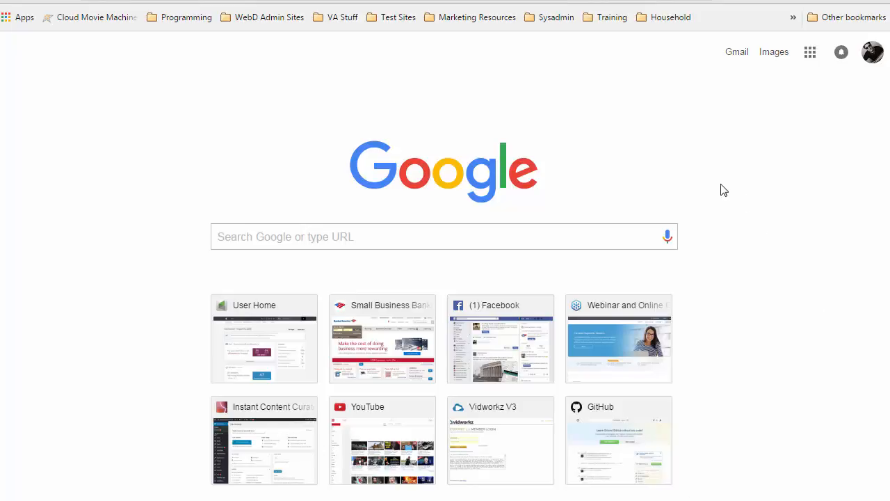
left_click(869, 55)
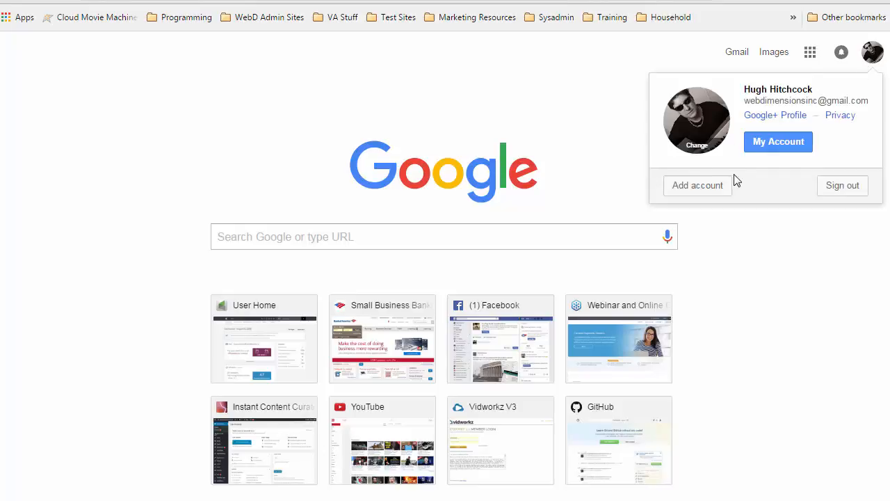
left_click(839, 190)
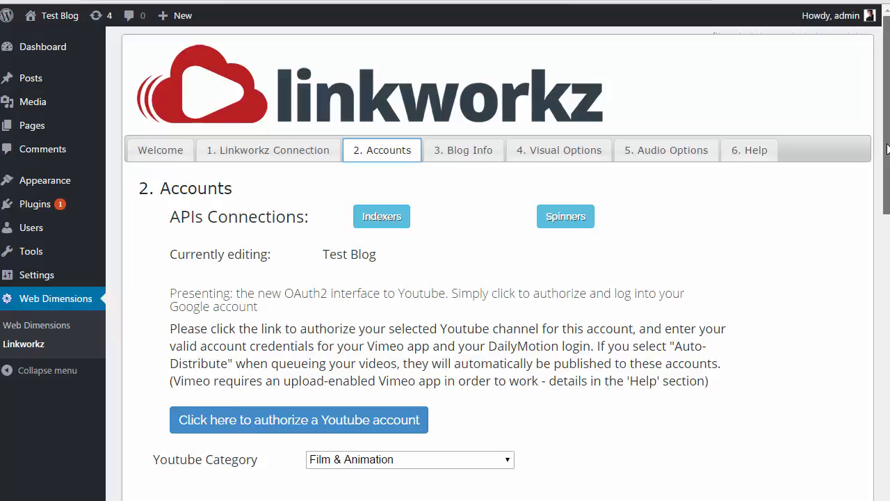
left_click_drag(888, 148, 886, 175)
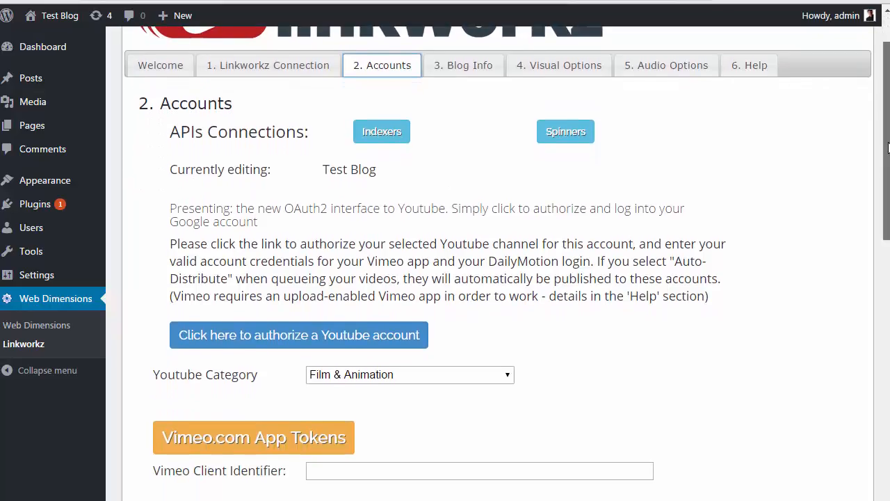
left_click_drag(888, 147, 885, 118)
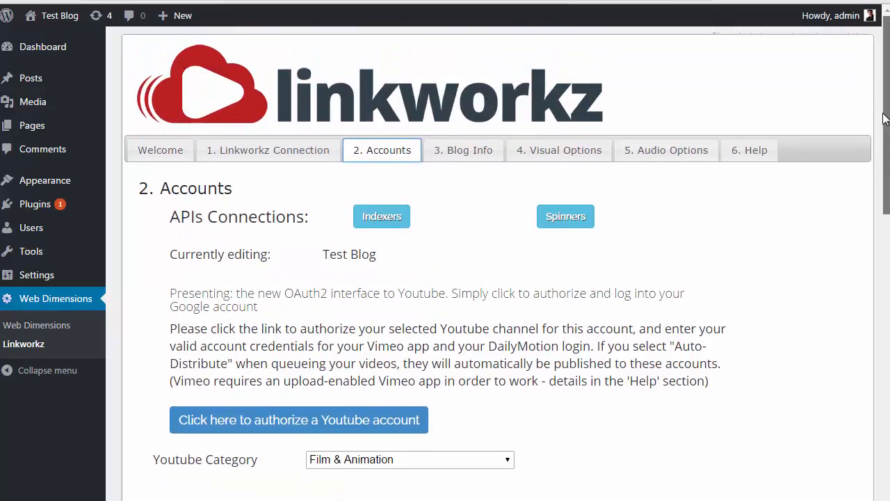
left_click(302, 424)
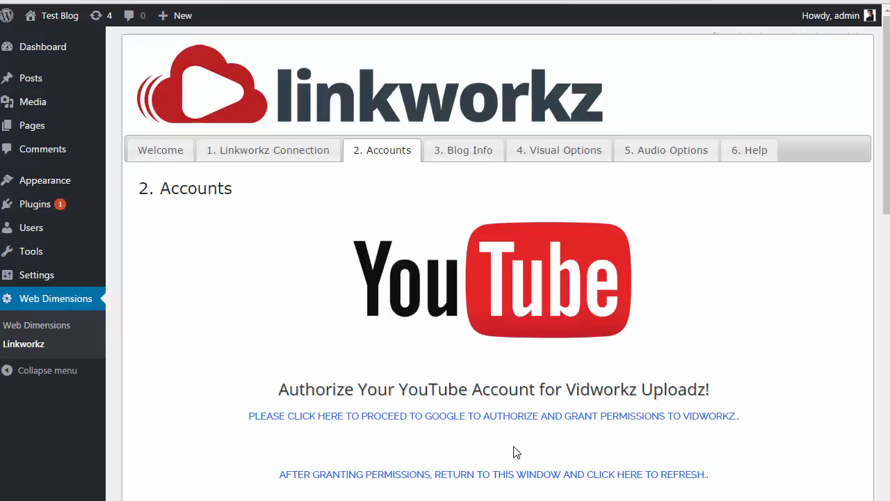
left_click(478, 418)
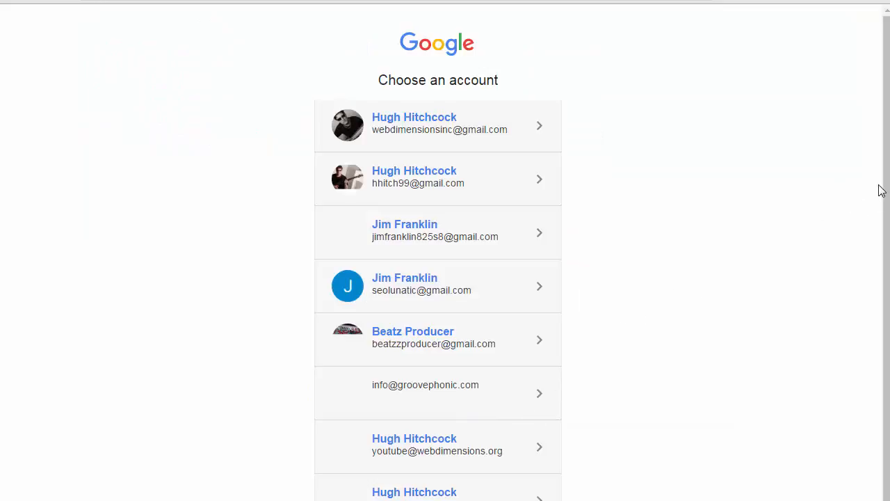
Sign in with another Google account's email and password, save the password, and allow Vidworkz access
left_click_drag(887, 146, 871, 269)
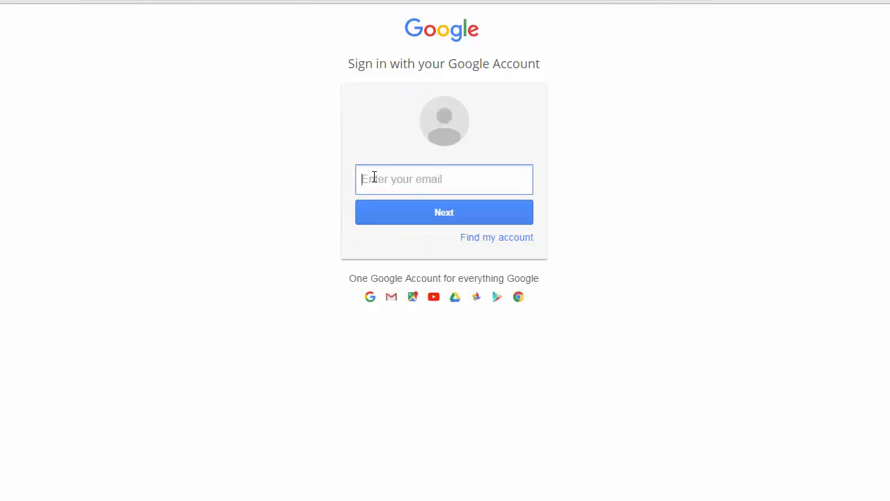
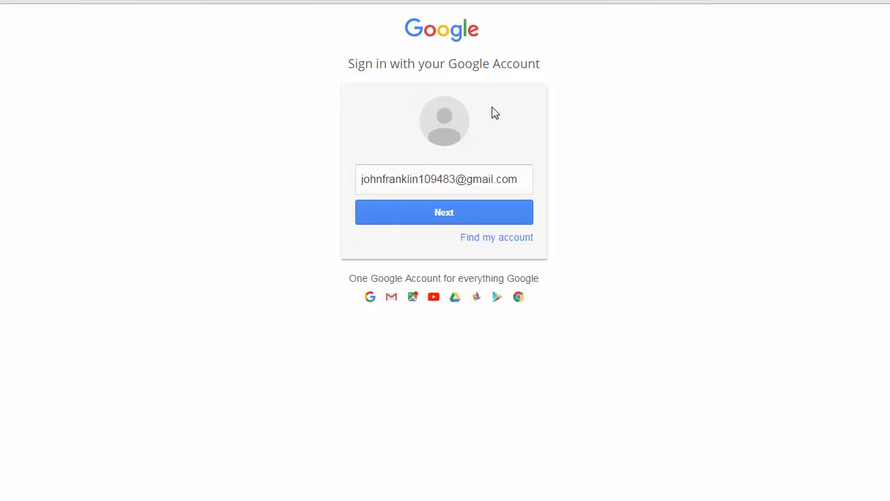
left_click(443, 212)
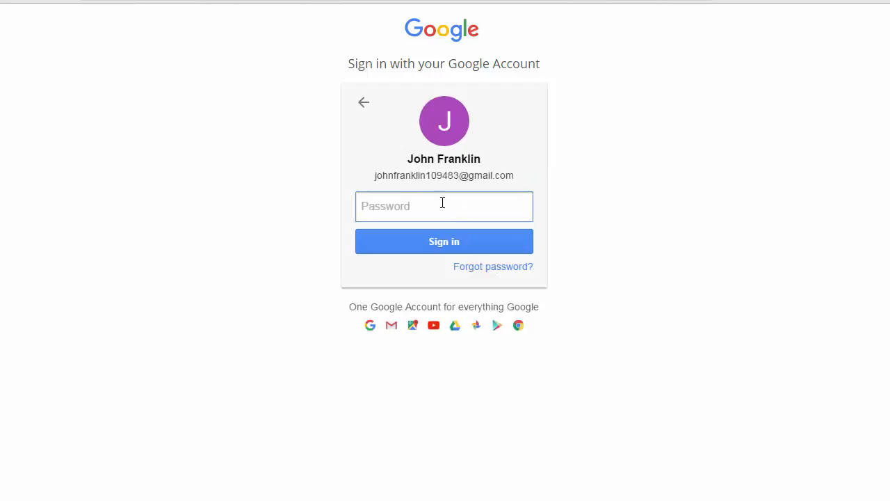
left_click(435, 207)
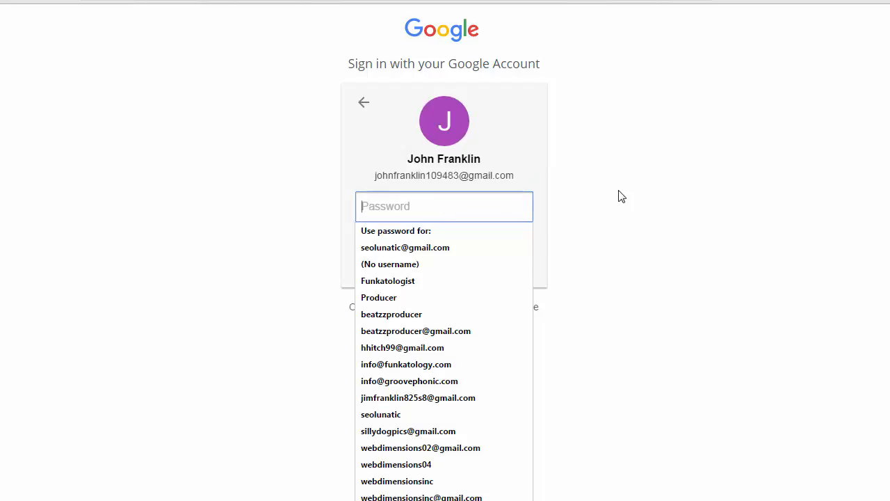
left_click(596, 200)
left_click(508, 203)
type("••••••")
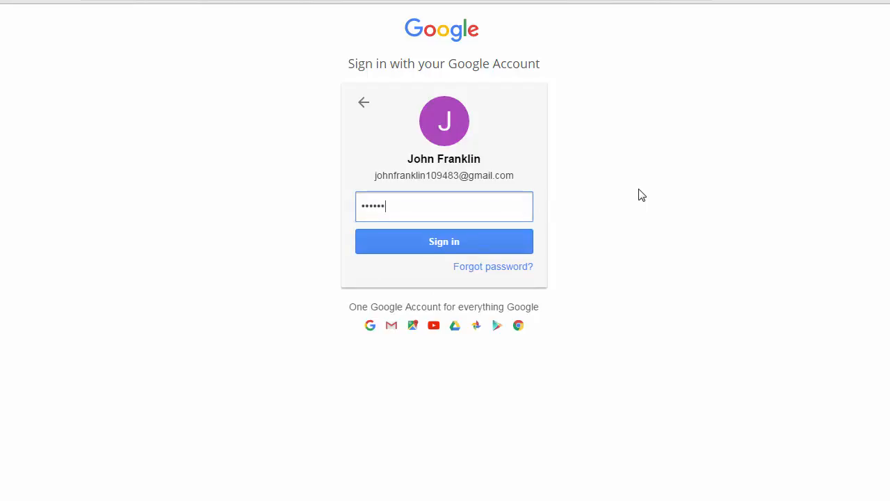
left_click(449, 242)
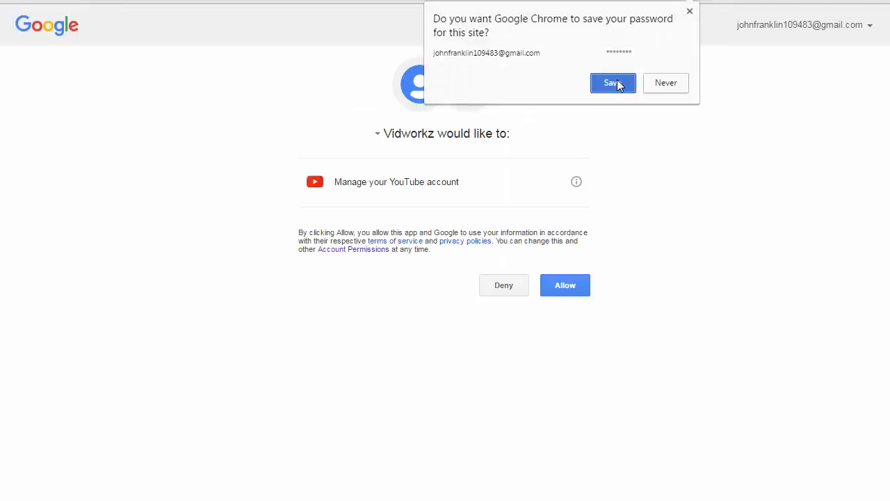
left_click(617, 82)
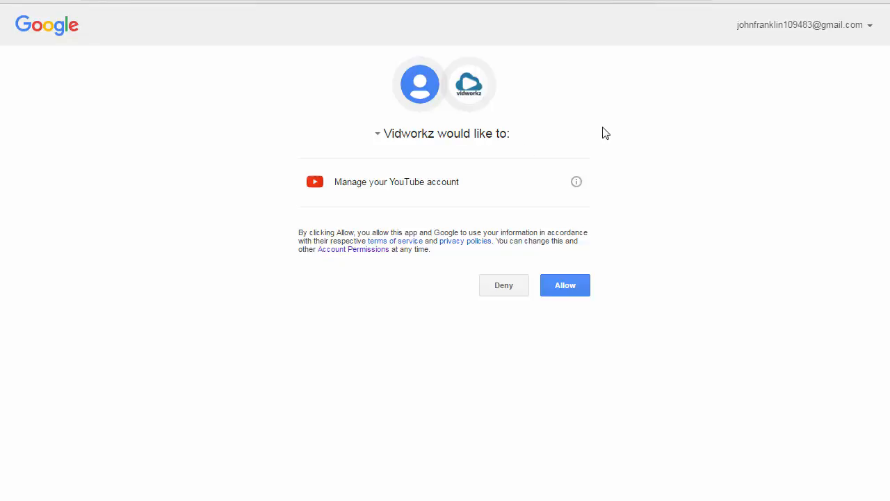
left_click(566, 288)
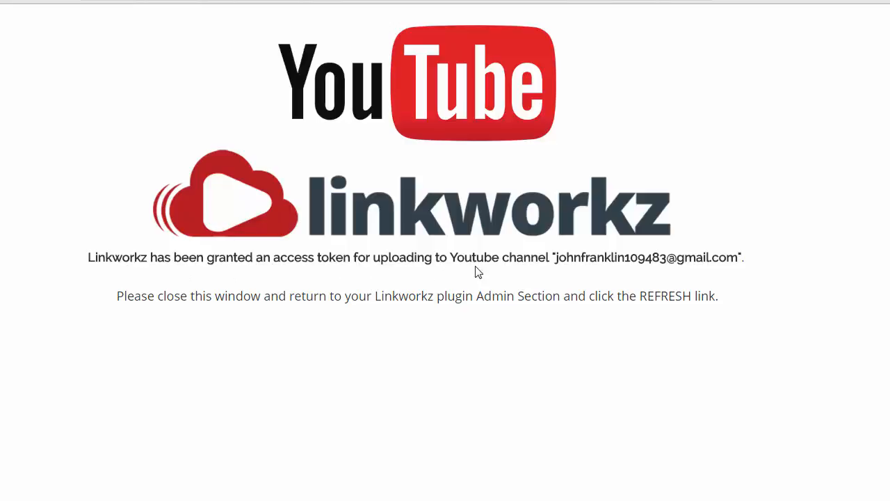
Close the token confirmation window and refresh the Linkworkz Accounts tab to show the YouTube token
left_click_drag(555, 256, 736, 257)
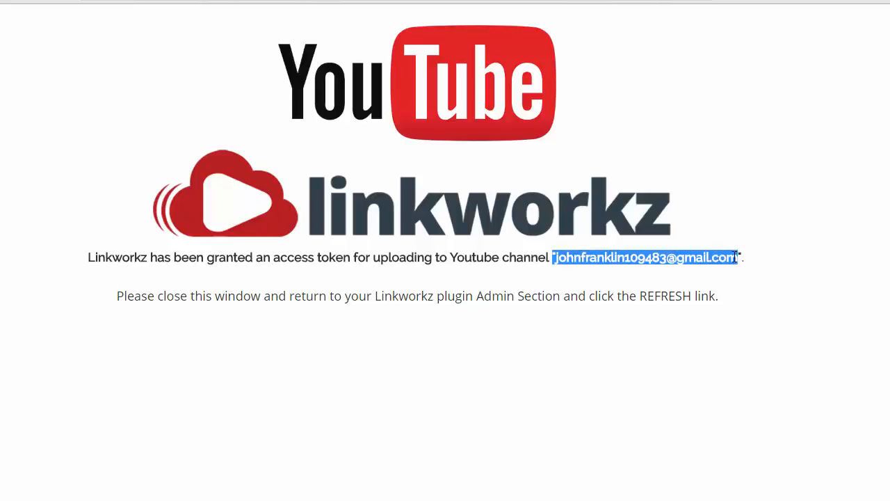
left_click(385, 284)
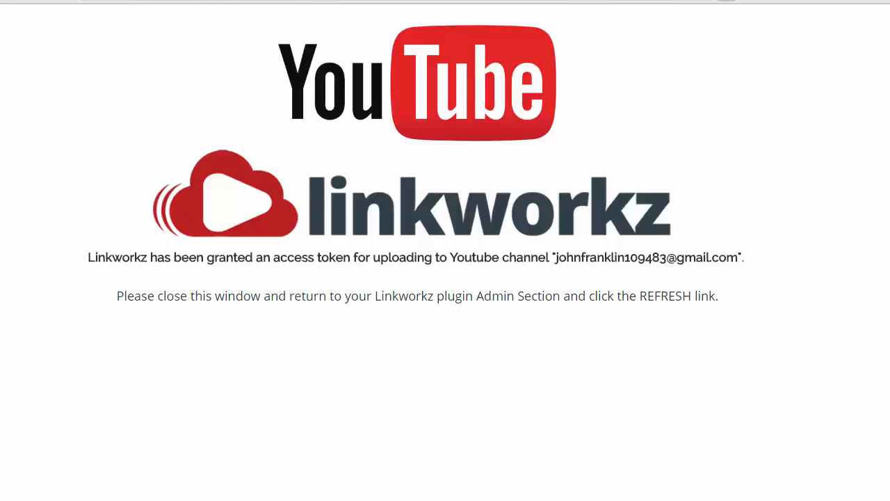
key("ctrl+w")
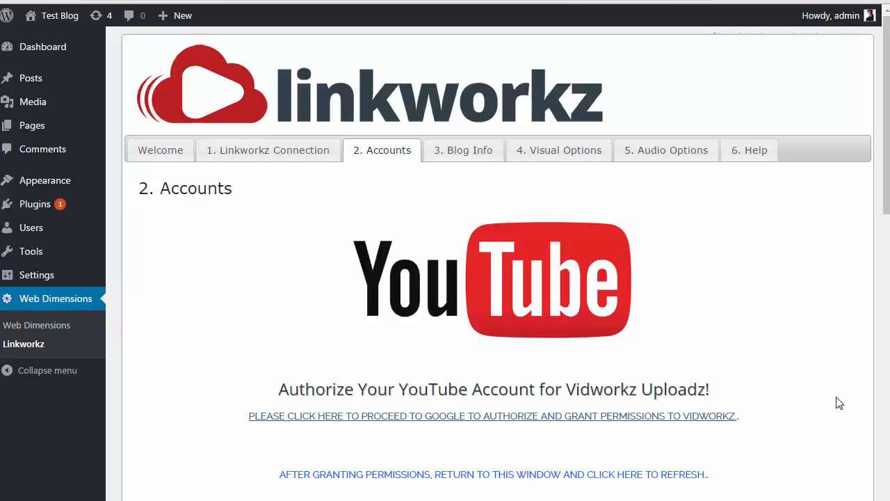
scroll(887, 153, "down", 2)
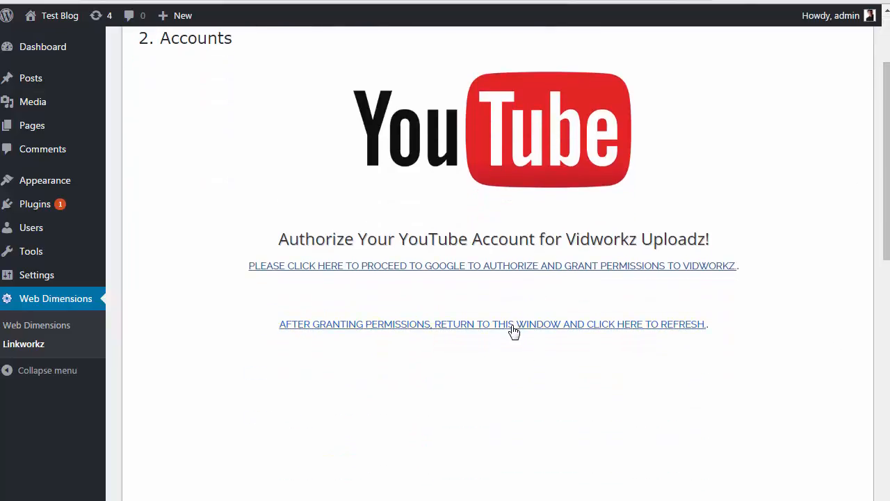
left_click(513, 332)
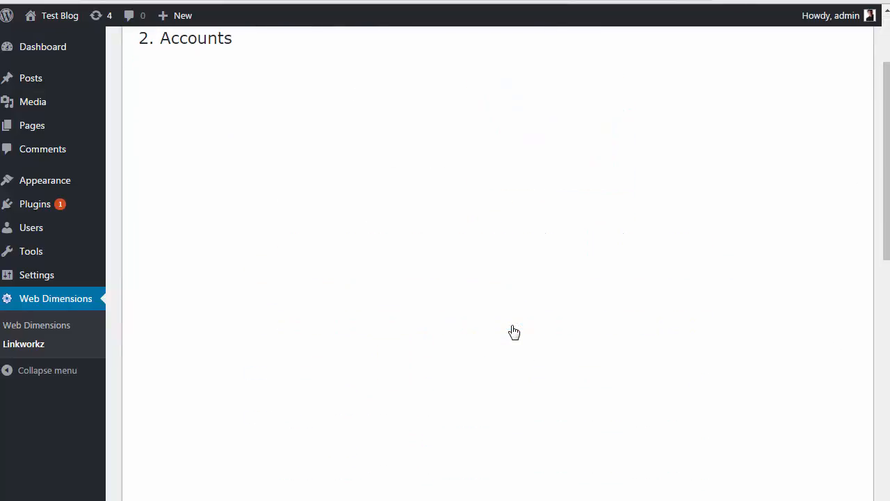
scroll(886, 146, "up", 1)
scroll(887, 130, "up", 2)
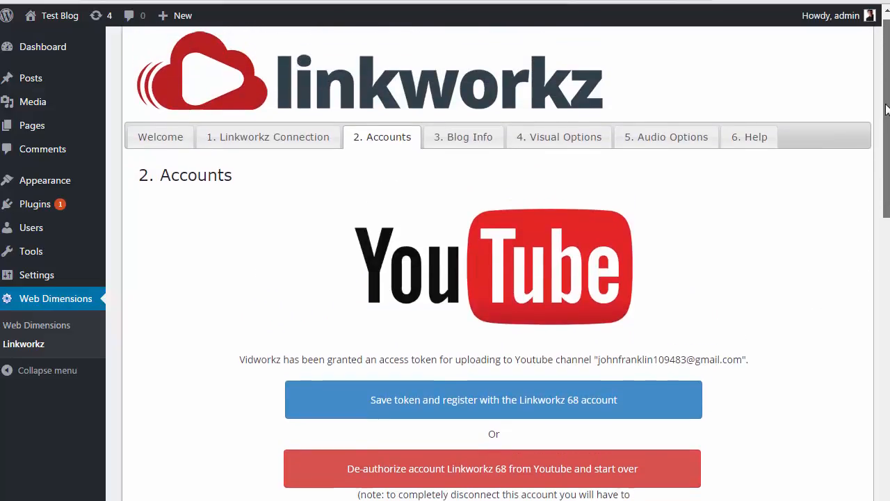
Save the YouTube access token and register it with the Linkworkz account, authorizing the channel
scroll(887, 97, "down", 1)
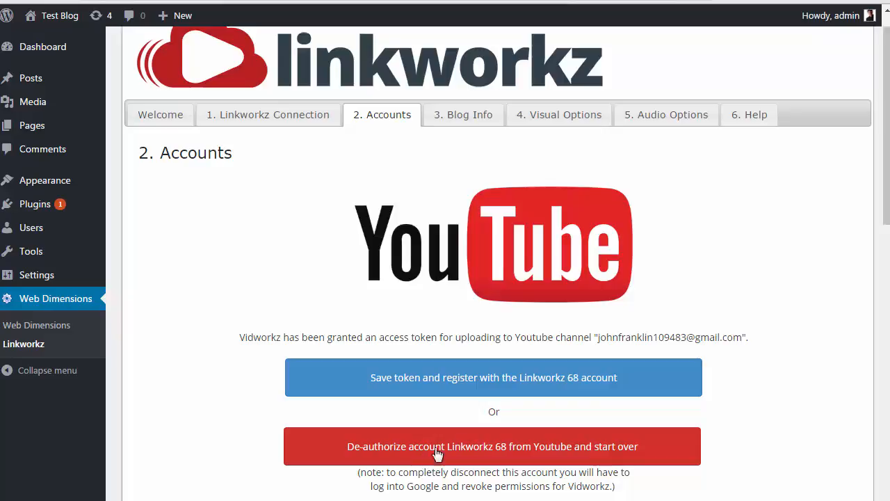
left_click(489, 376)
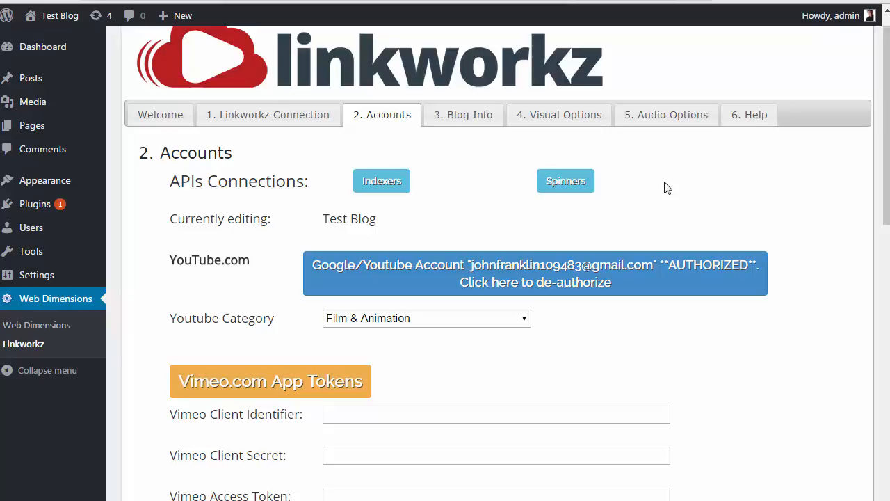
Scroll to the empty Vimeo Access Token and Client Identifier fields, then switch to the Vimeo developer app page
left_click_drag(887, 176, 879, 254)
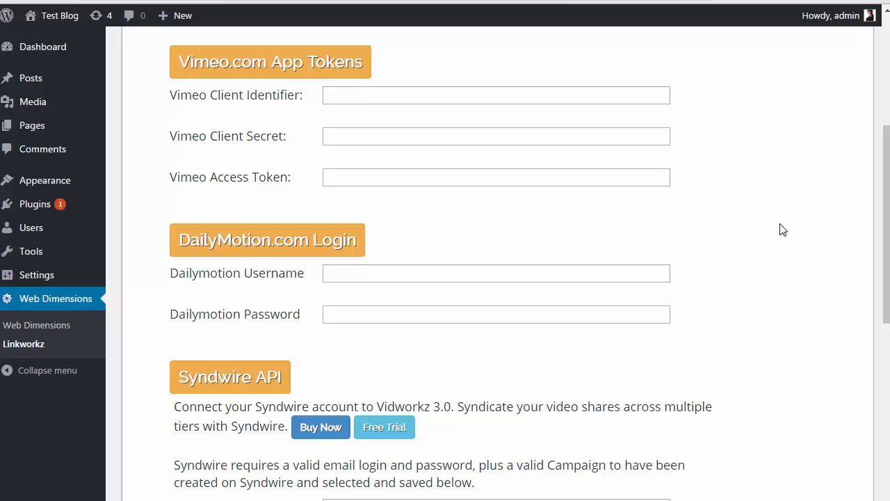
left_click(342, 179)
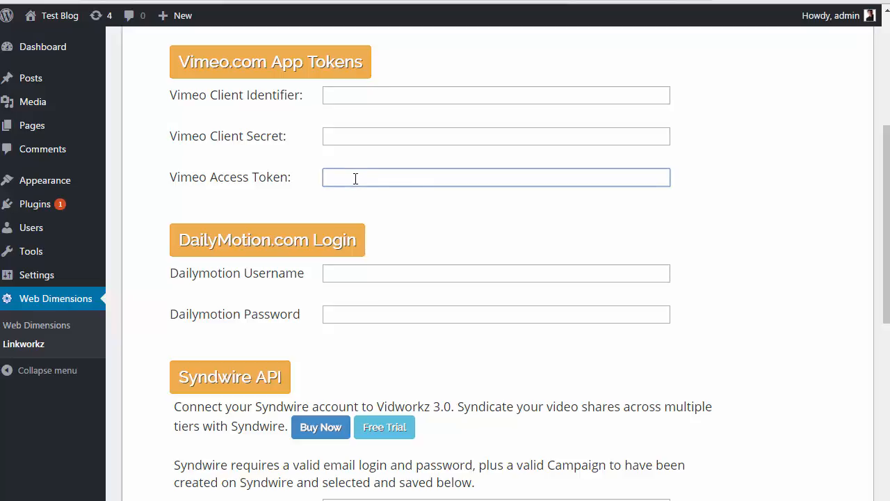
left_click(333, 96)
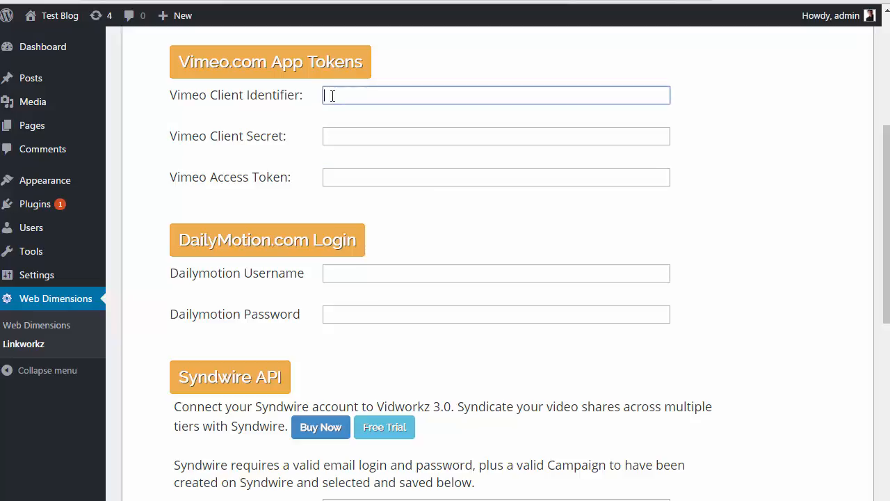
key("ctrl+Tab")
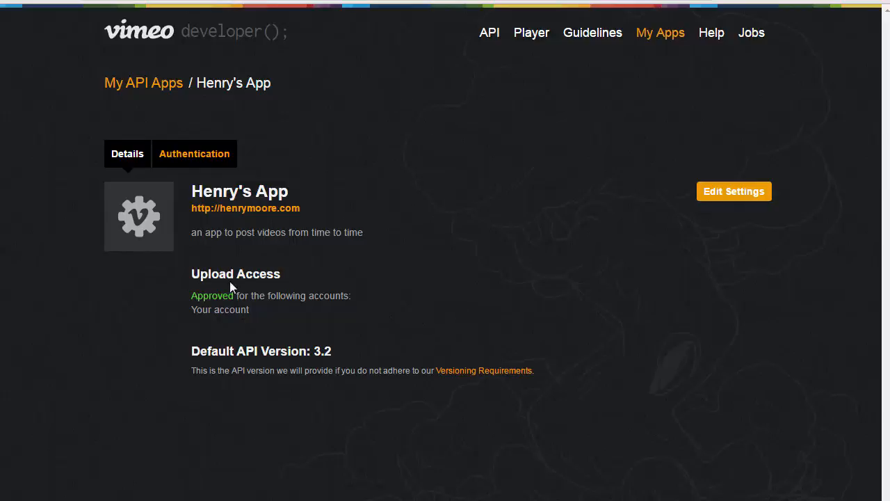
Check the app's approved upload access and bring up its authentication credentials
left_click_drag(189, 273, 269, 312)
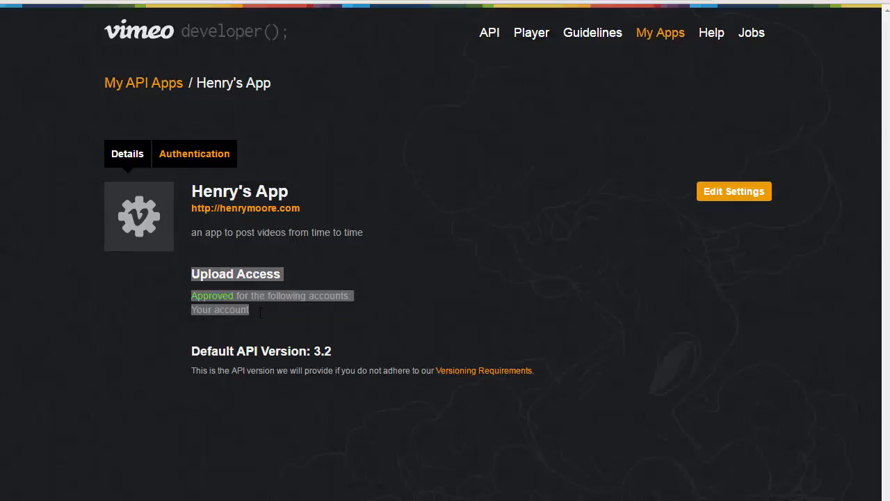
left_click(269, 313)
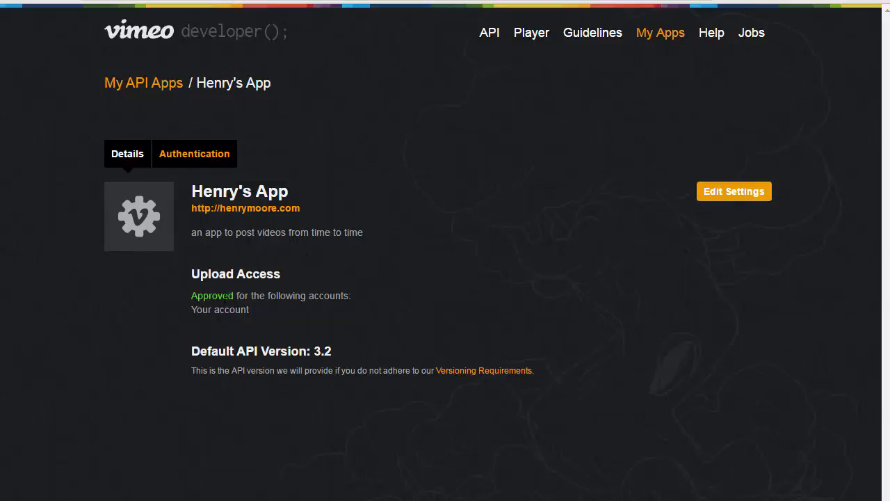
left_click(197, 154)
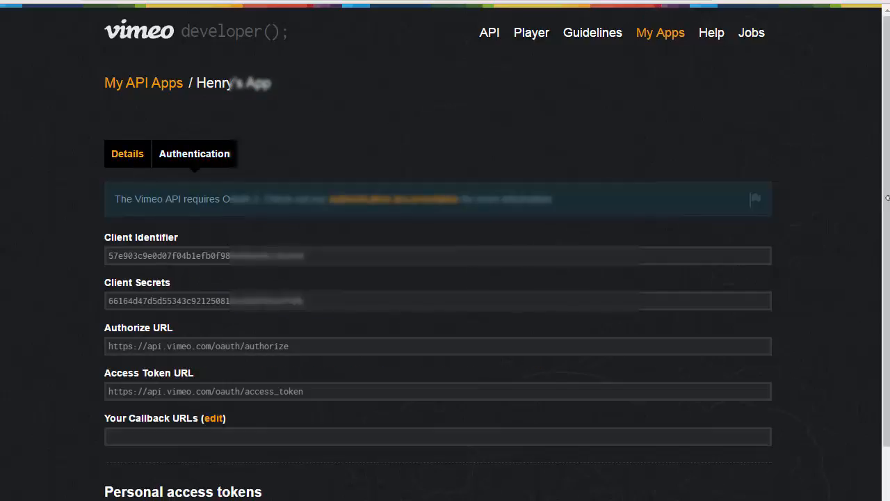
Select the Client Identifier and Client Secrets values to copy into the Linkworkz Vimeo fields
scroll(880, 222, "down", 2)
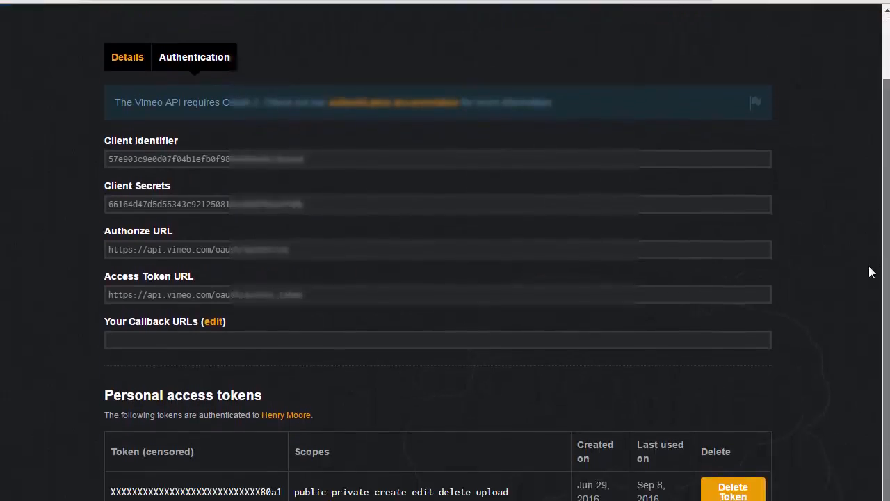
scroll(870, 278, "down", 2)
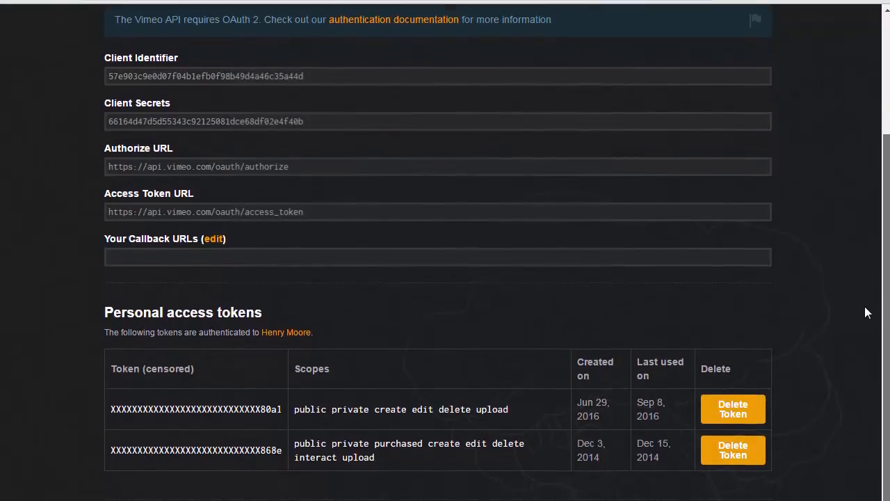
mouse_move(865, 307)
left_mouse_down()
mouse_move(863, 318)
mouse_move(863, 310)
left_mouse_up()
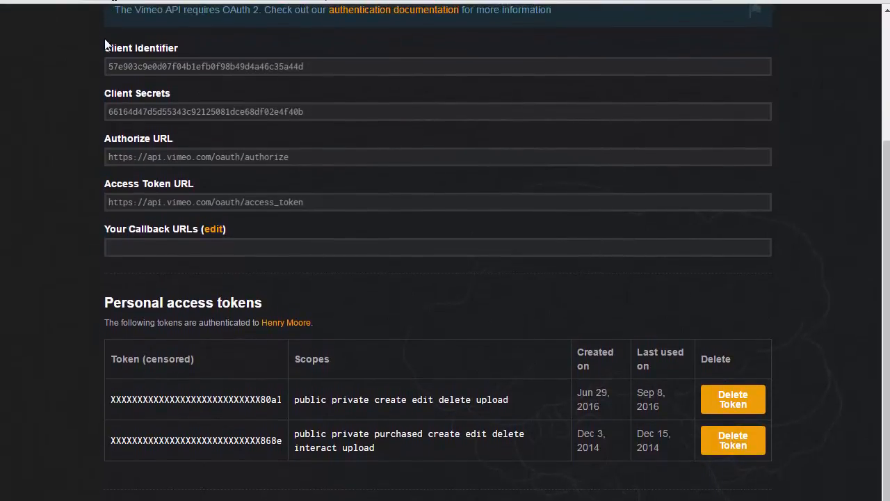
left_click(137, 61)
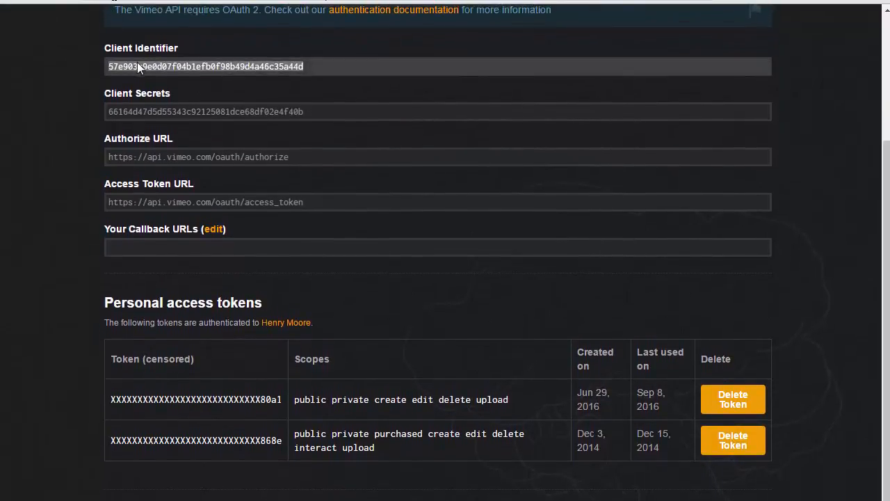
left_click(171, 111)
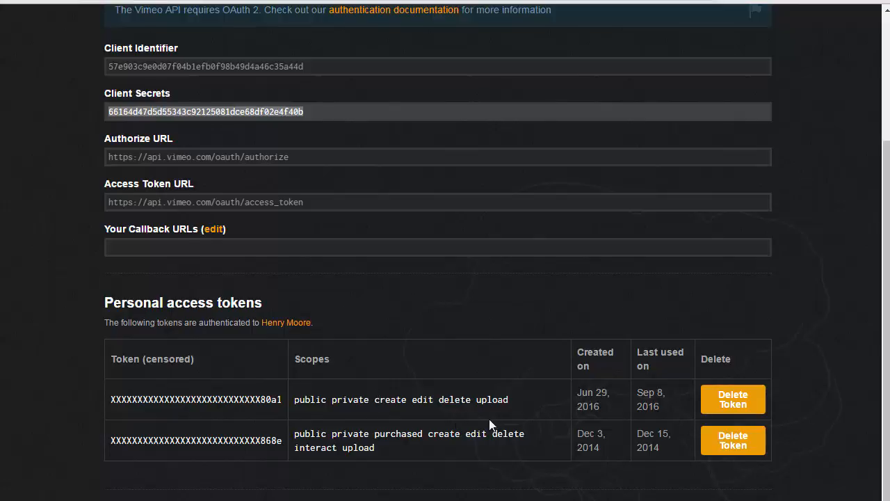
double_click(490, 399)
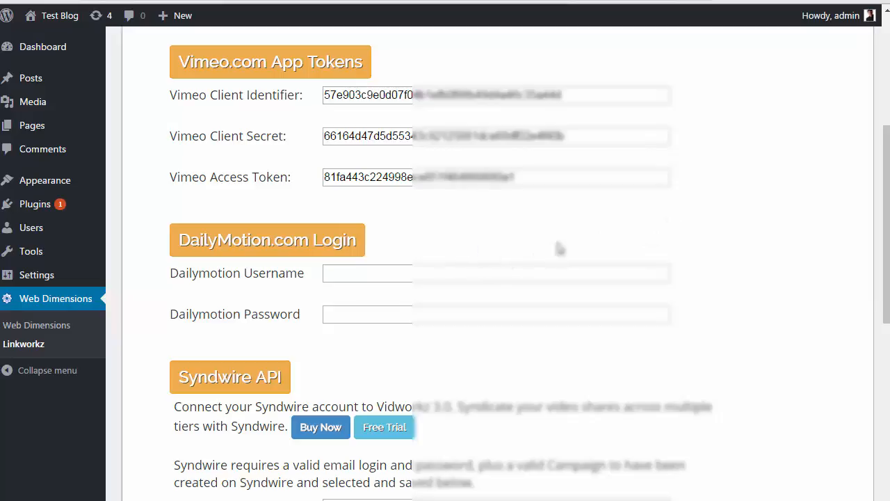
Save the Linkworkz account settings with the Vimeo credentials and DailyMotion login
scroll(887, 194, "down", 1)
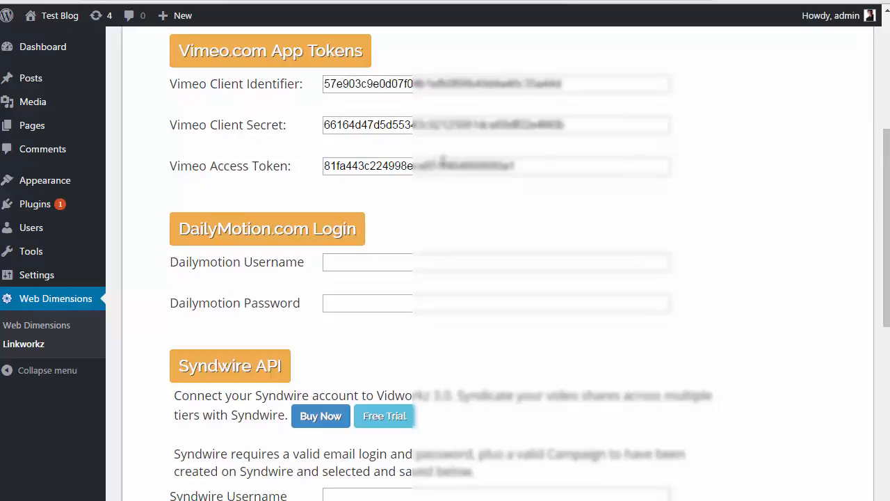
left_click_drag(887, 174, 882, 228)
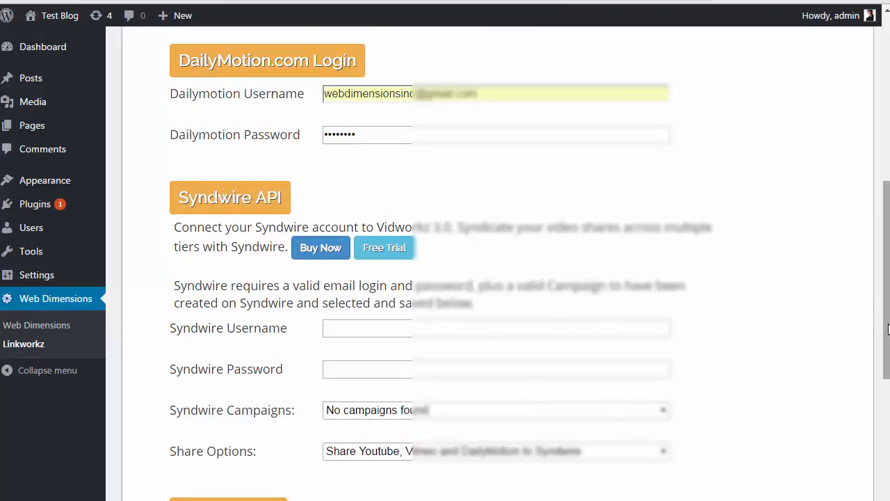
left_click_drag(886, 323, 882, 263)
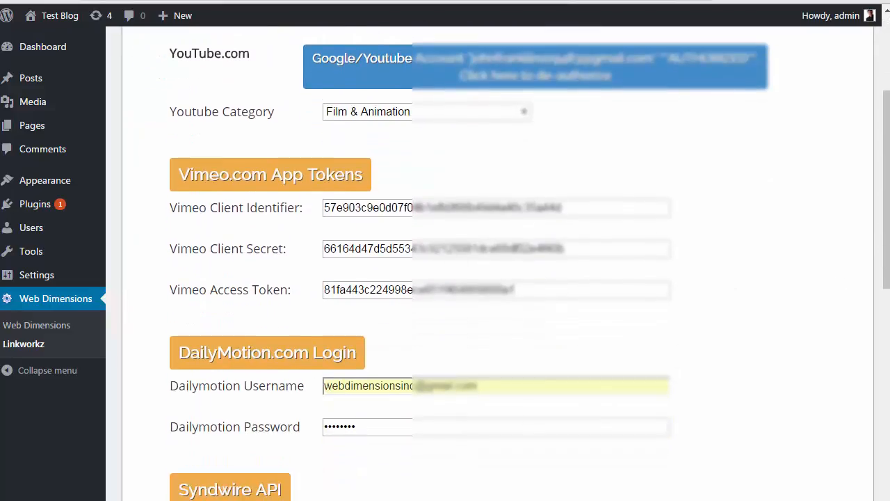
left_click_drag(888, 214, 886, 489)
left_click(502, 238)
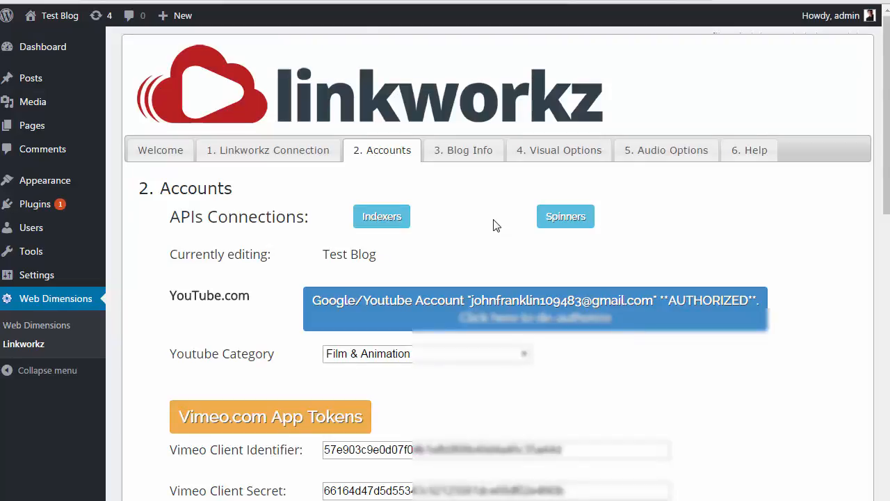
Scroll back through the Accounts tab to review the saved fields
left_click_drag(883, 162, 886, 129)
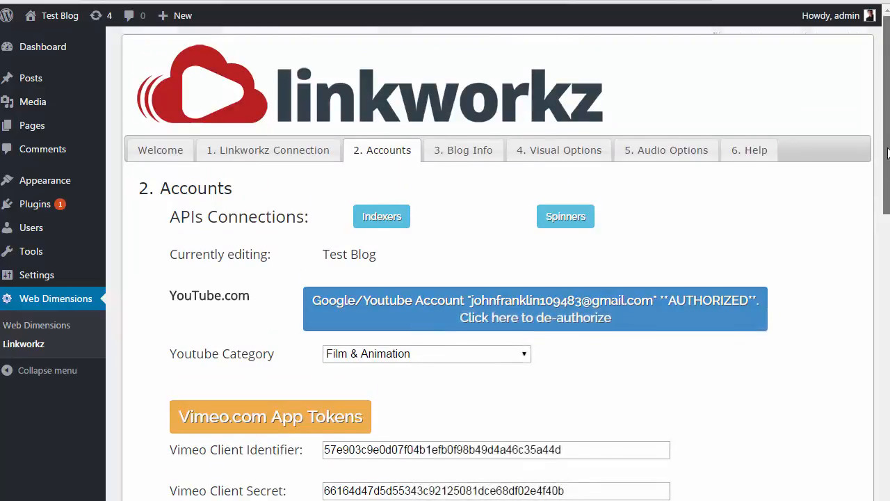
scroll(868, 271, "down", 10)
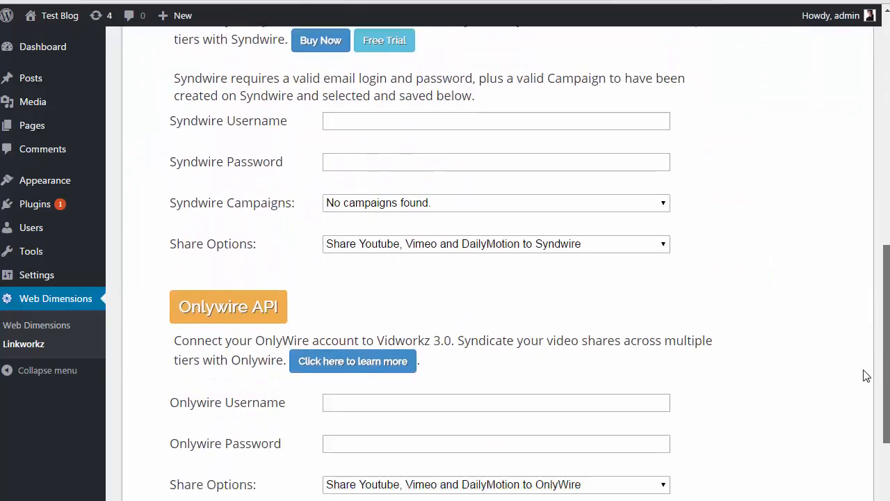
left_click_drag(863, 370, 849, 110)
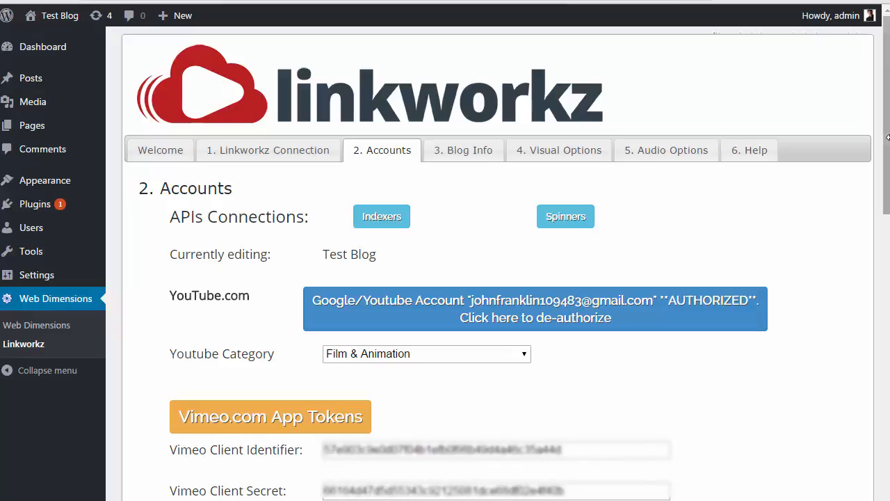
left_click_drag(885, 149, 877, 117)
Retitle the blog 'My Amazing Test Blog' with description 'This is an amazing test blog.' and save
left_click(447, 161)
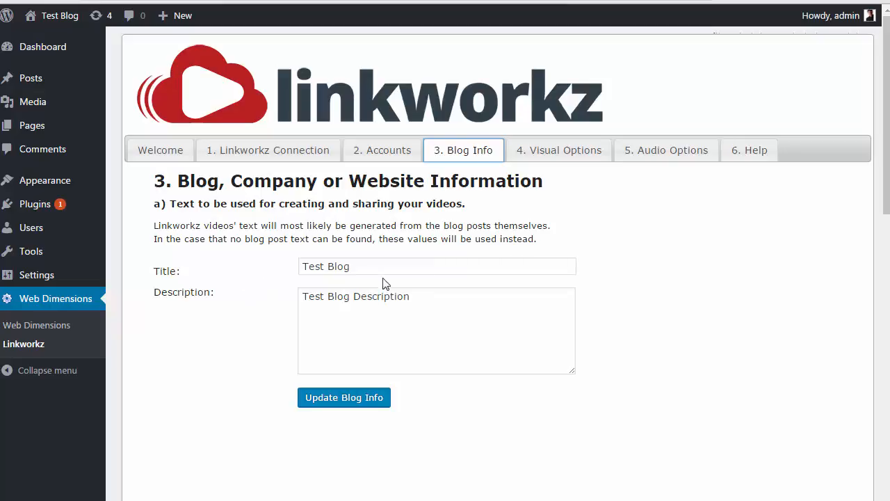
left_click_drag(380, 266, 289, 276)
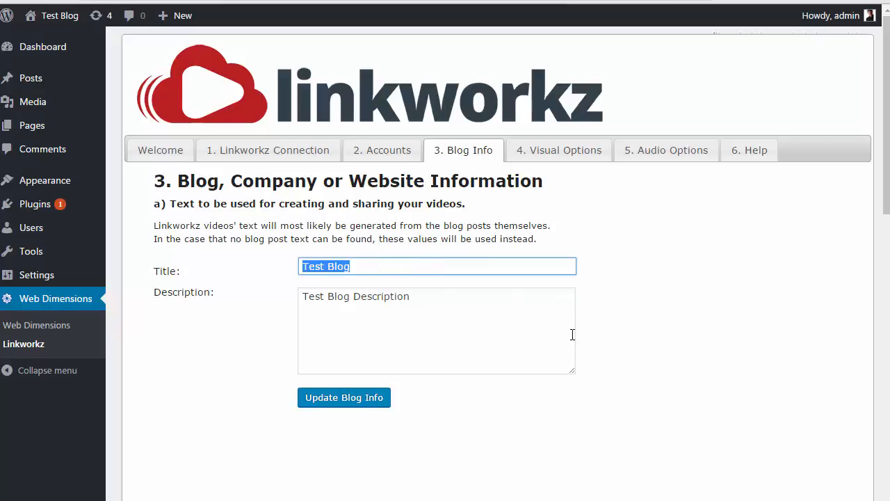
type("My Ama")
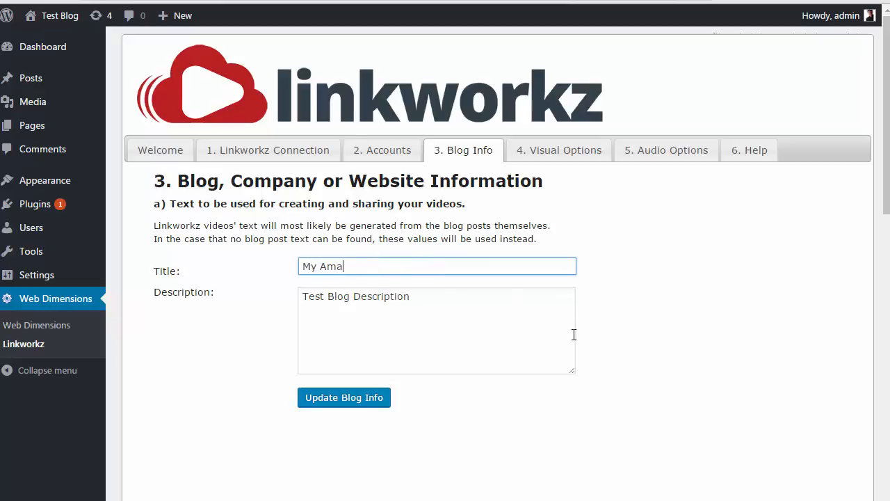
type("zing Test Blog")
key("Tab")
key("Delete")
key("Delete")
key("Delete")
key("Delete")
key("Delete")
key("Delete")
key("Delete")
key("Delete")
key("Delete")
key("Delete")
key("Delete")
key("Delete")
key("Delete")
key("Delete")
key("Delete")
key("Delete")
key("Delete")
key("Delete")
key("Delete")
key("Delete")
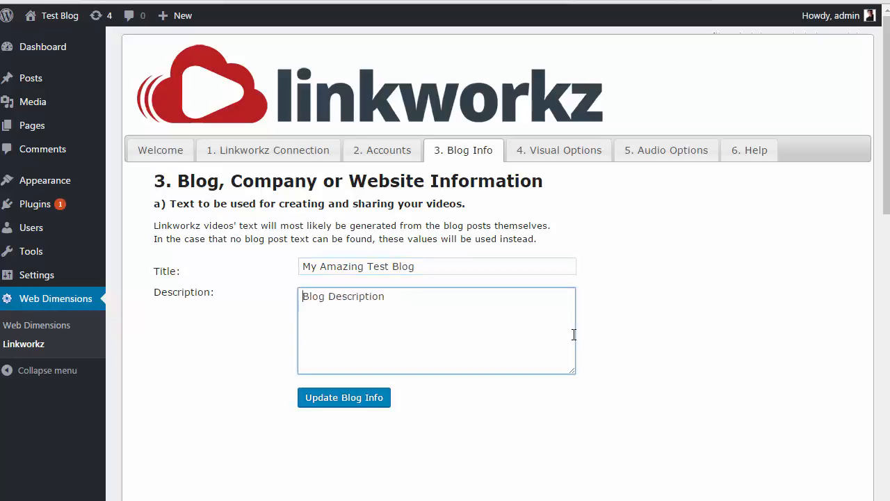
type("This is an ma")
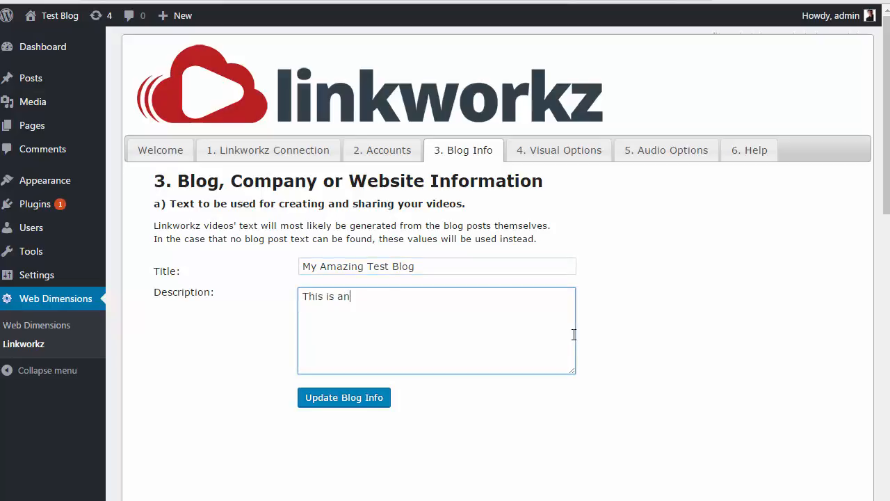
key("BackSpace")
key("BackSpace")
type("amazing test blog.")
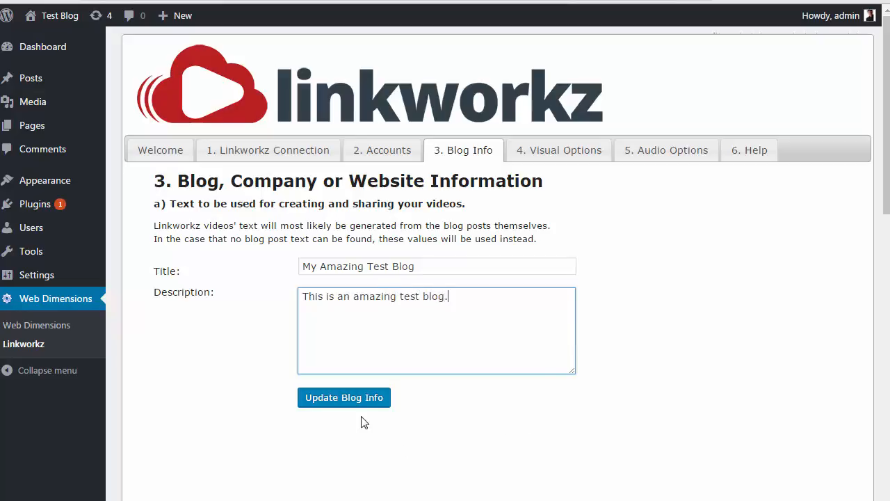
left_click(351, 397)
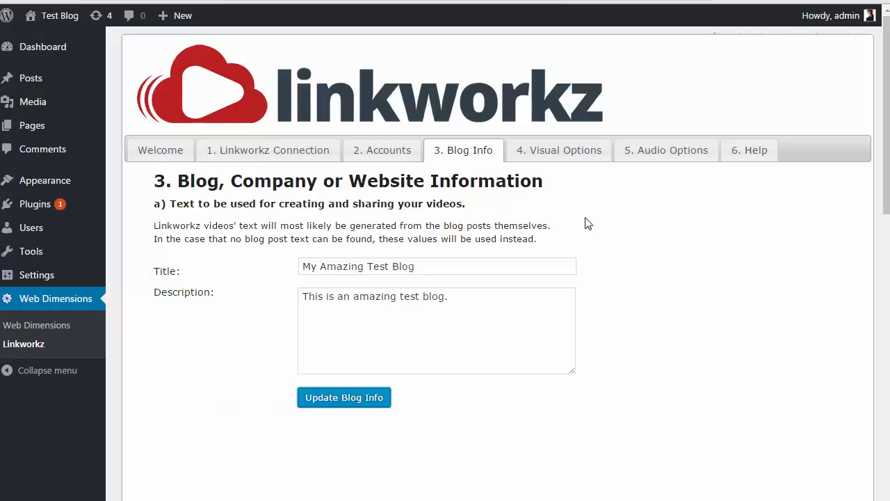
left_click(554, 155)
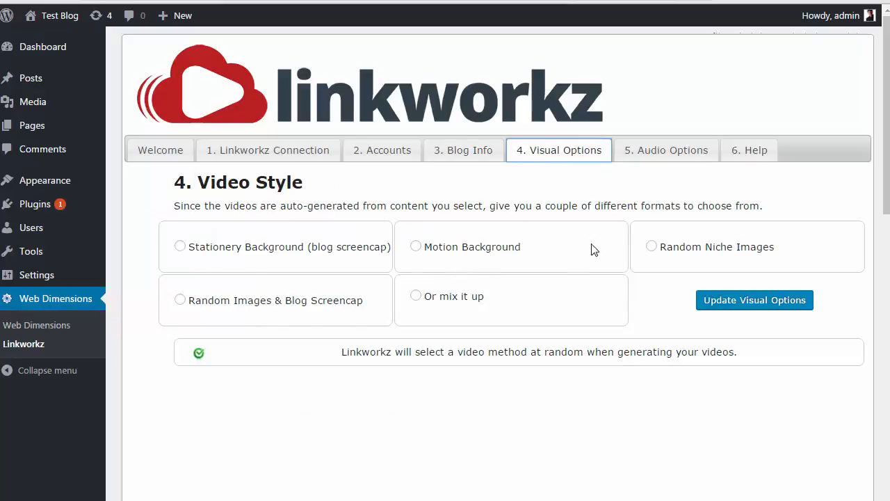
Try the Stationery and Motion Background styles, then choose Random Niche Images as the video style
left_click(670, 155)
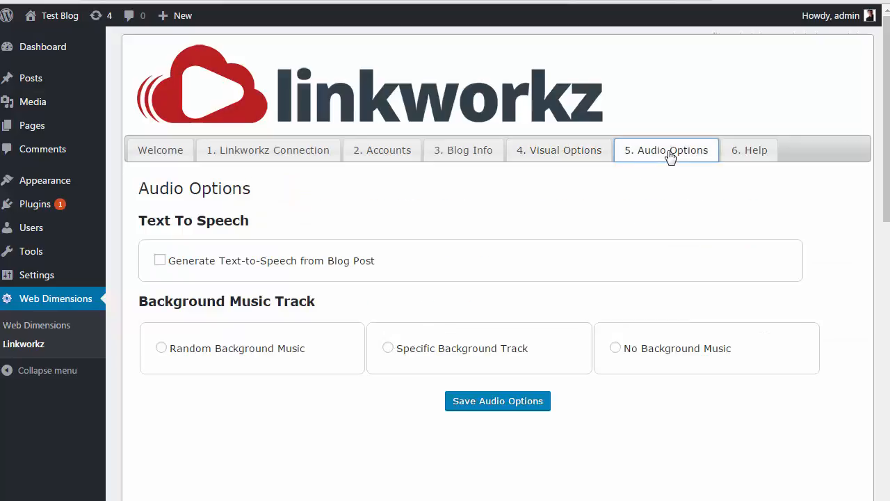
left_click(558, 159)
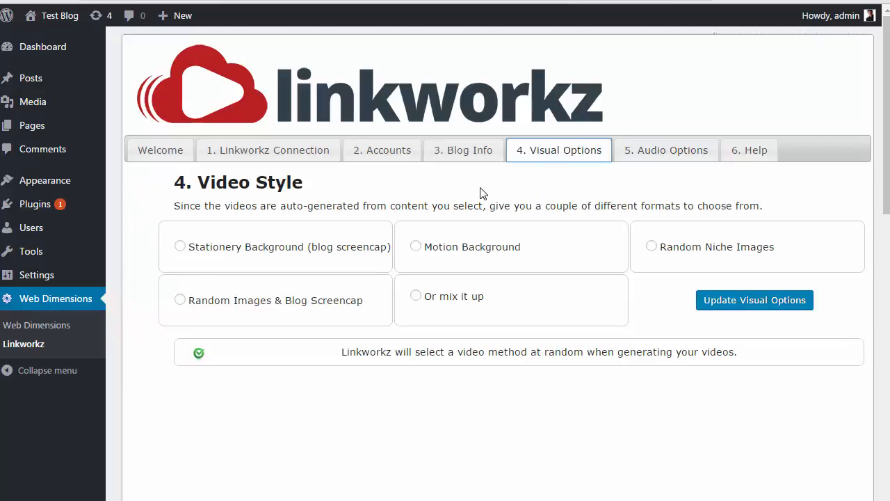
left_click(181, 247)
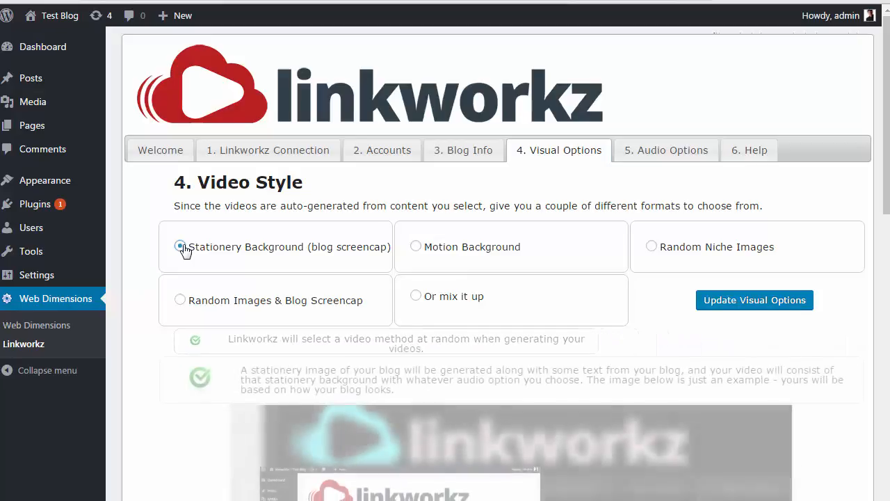
left_click_drag(888, 188, 878, 229)
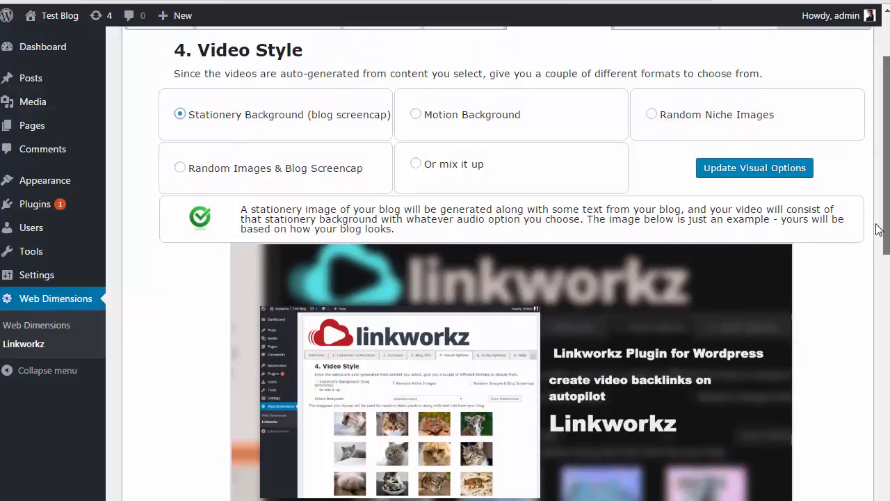
left_click(454, 118)
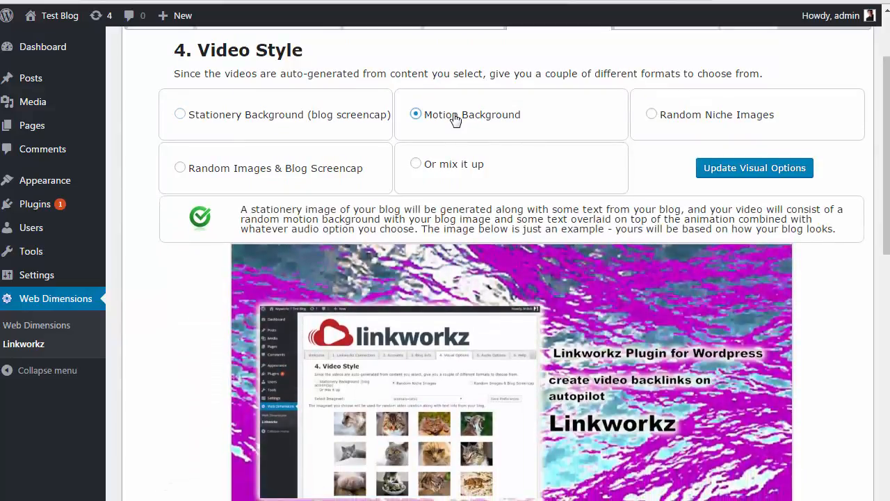
left_click(688, 116)
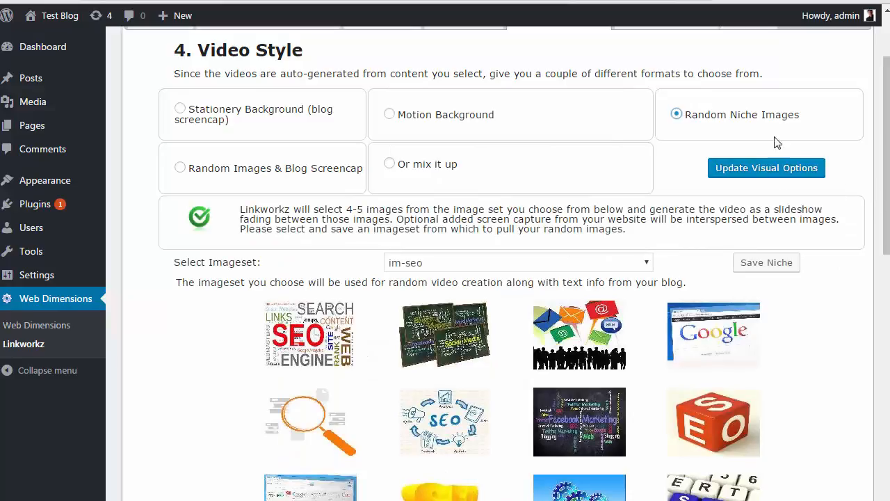
Pick the hobbies-guitar imageset and save it as the image niche
left_click_drag(888, 146, 886, 219)
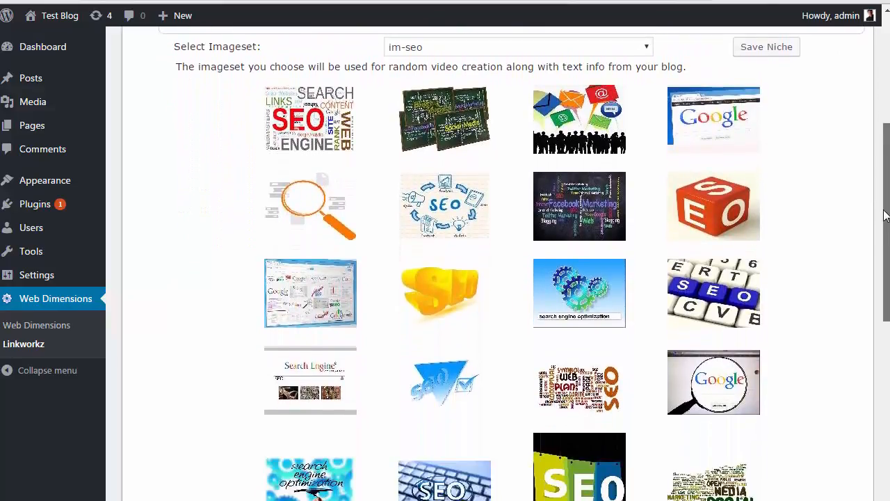
left_click(594, 56)
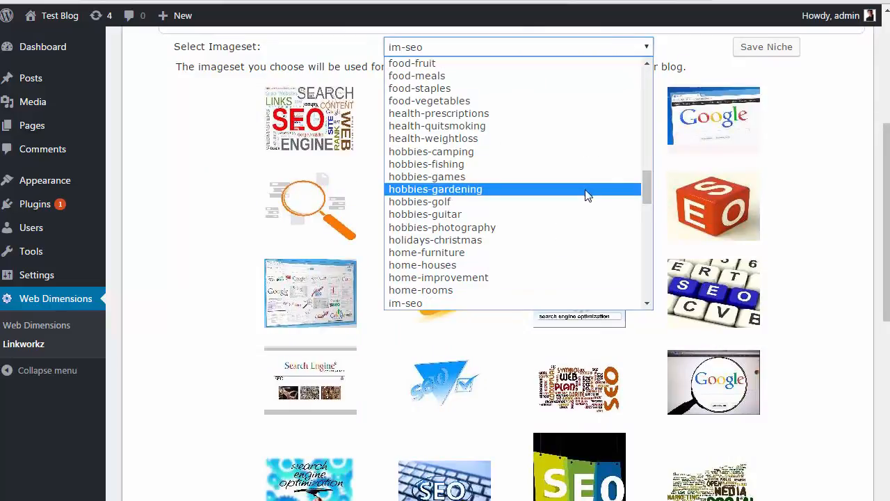
left_click(578, 217)
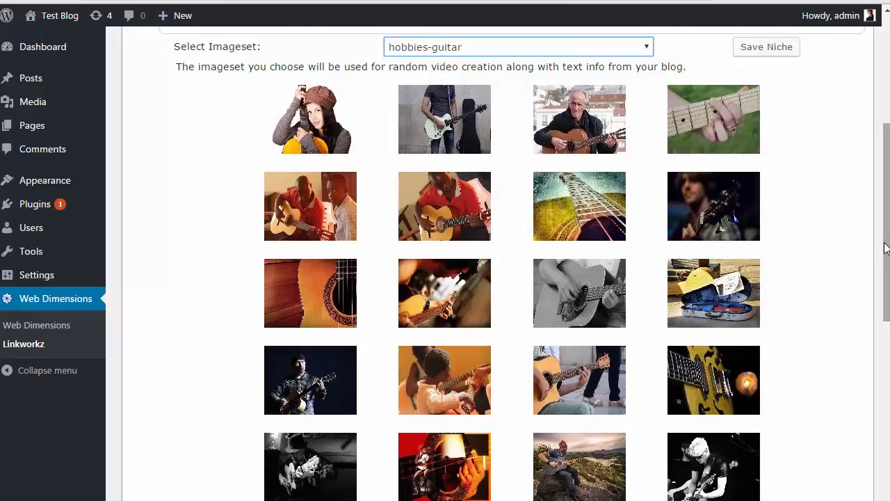
left_click_drag(886, 248, 886, 234)
left_click(764, 86)
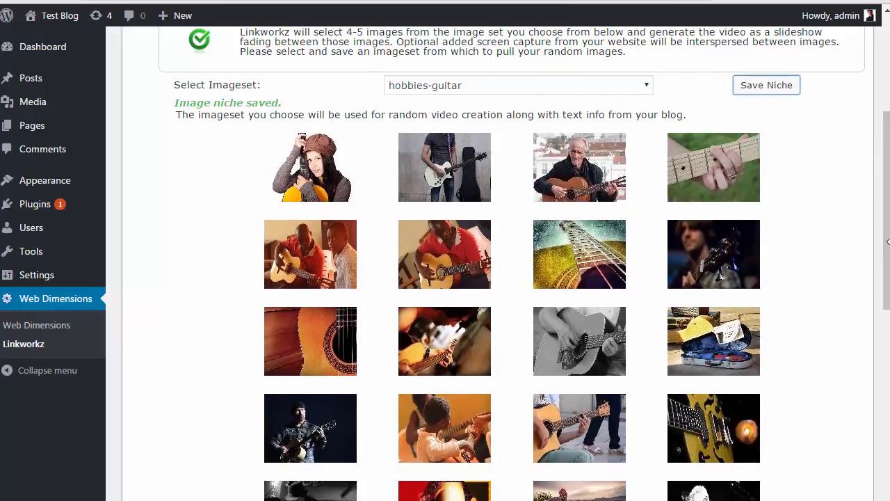
left_click_drag(885, 249, 887, 173)
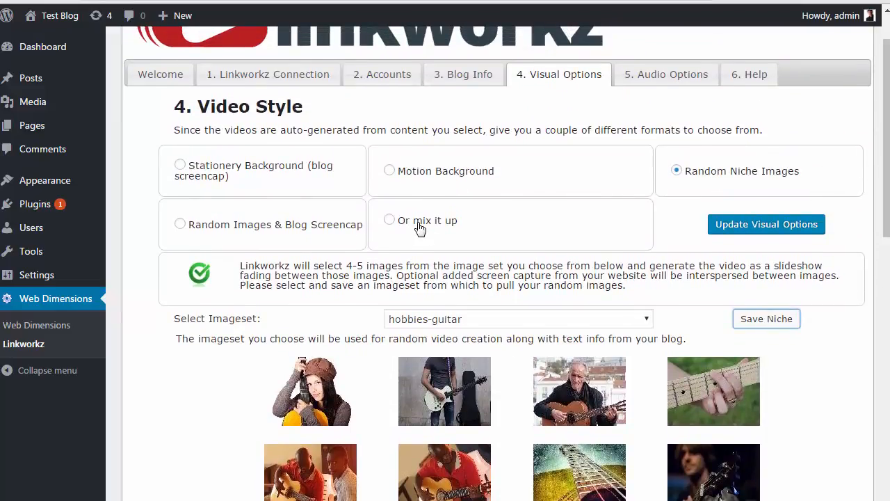
Switch the video style back to Stationery Background and save the visual options
left_click(270, 173)
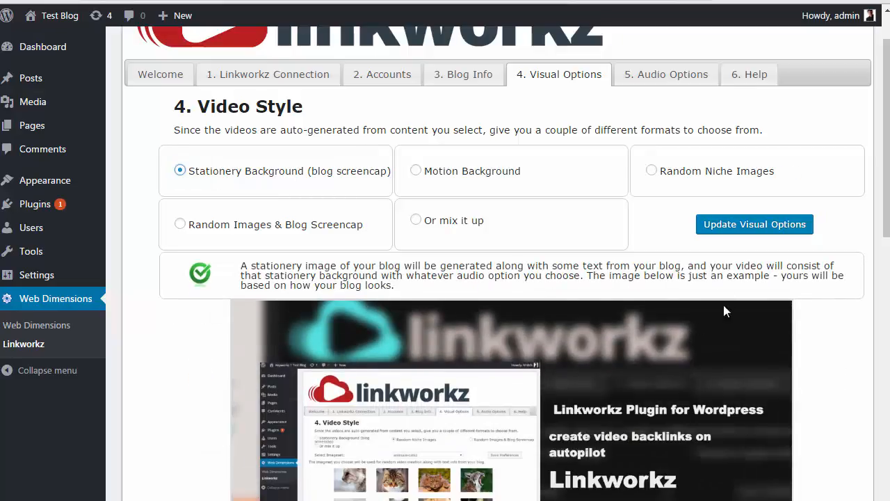
left_click(739, 224)
left_click(675, 78)
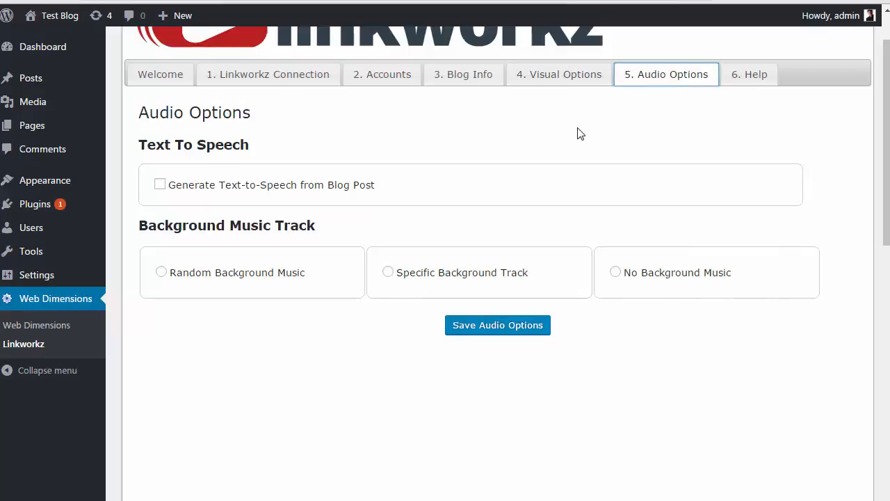
Preview the almondboogie.mp3 and loop-13.mp3 tracks, then settle on Random Background Music
left_click(217, 280)
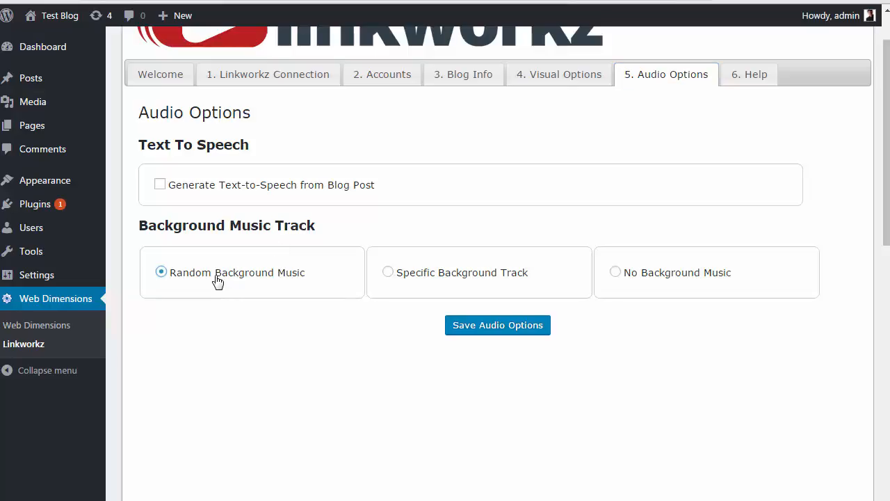
left_click(406, 278)
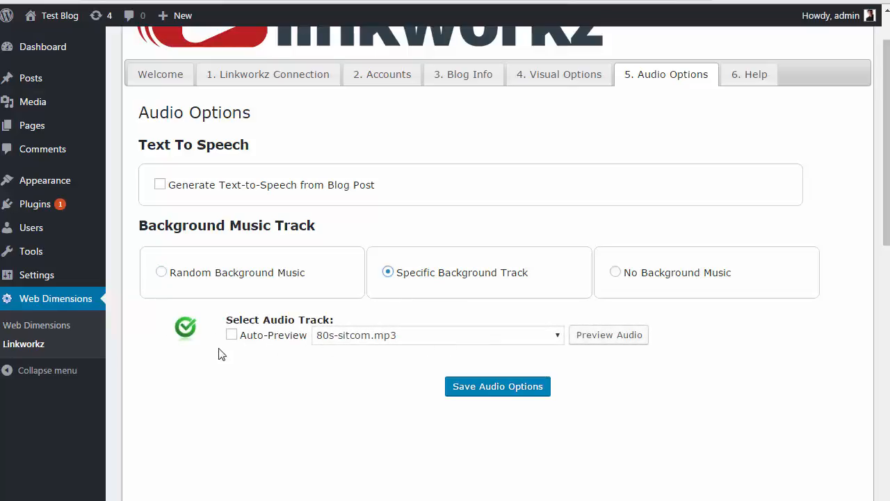
left_click(233, 336)
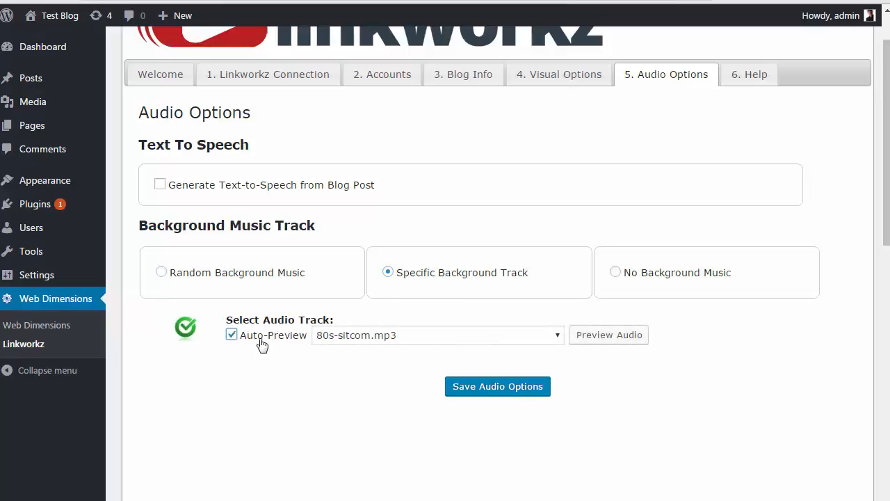
left_click(413, 340)
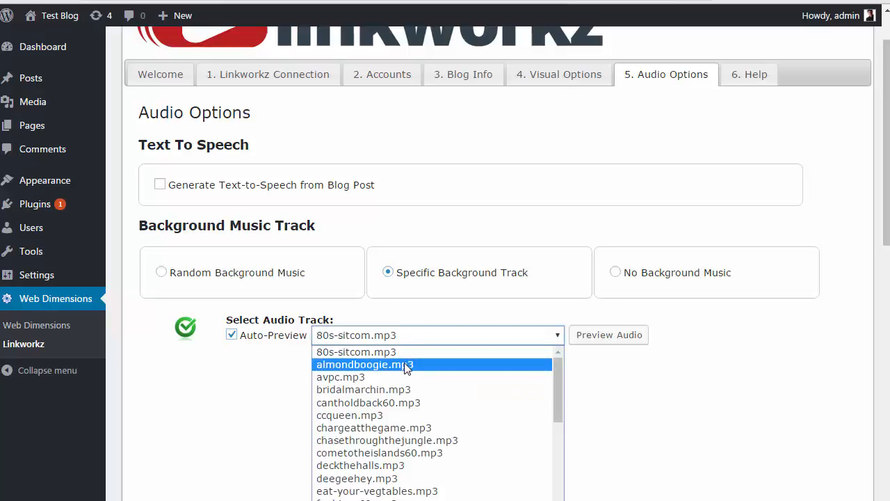
left_click(408, 366)
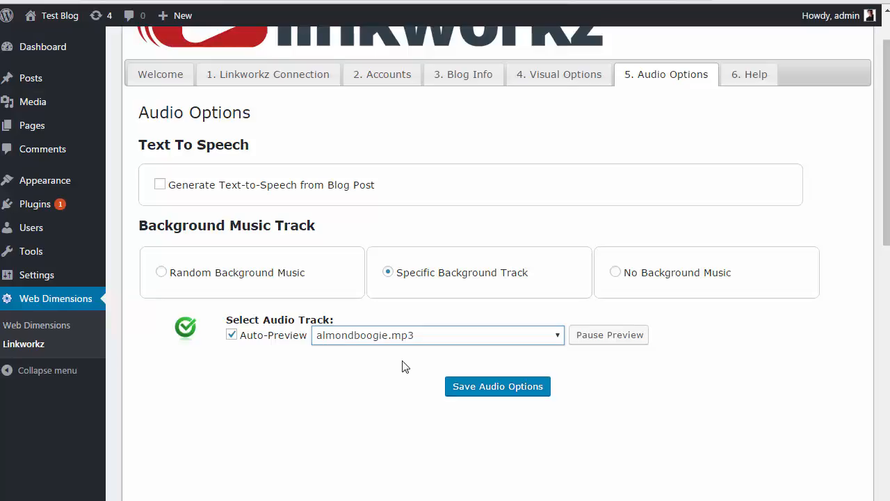
left_click(557, 334)
left_click_drag(558, 375, 549, 436)
left_click(373, 456)
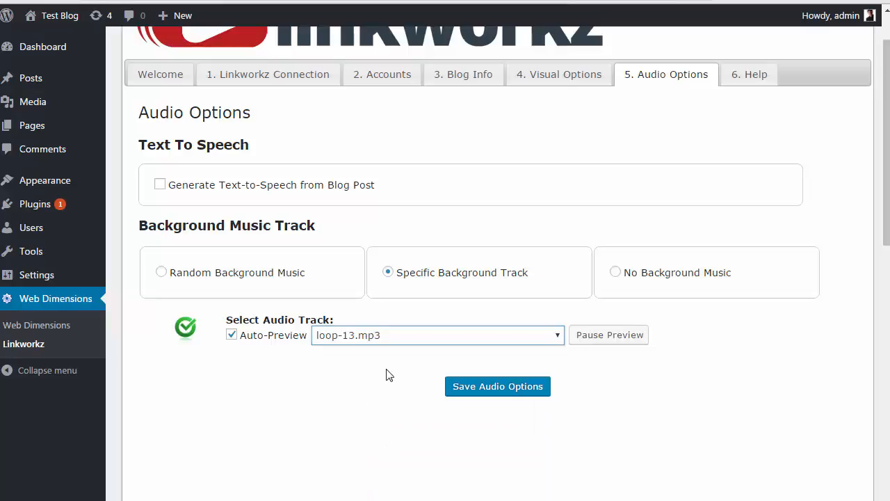
left_click(611, 337)
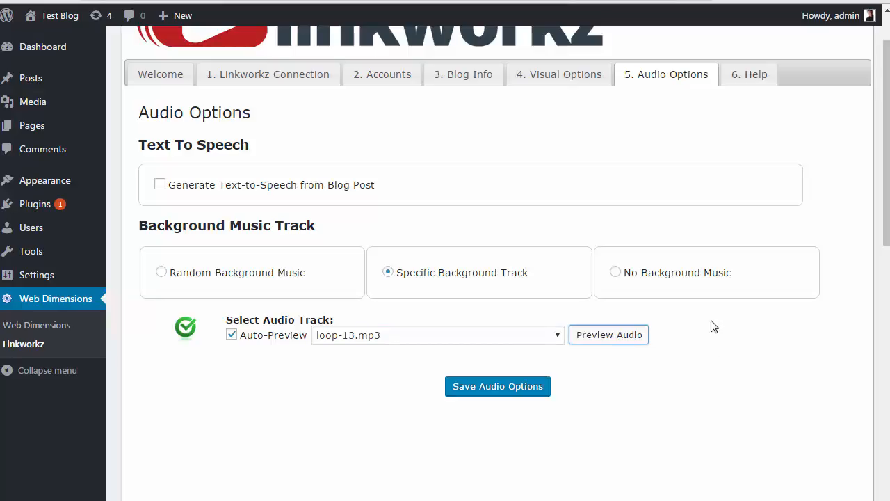
left_click(230, 277)
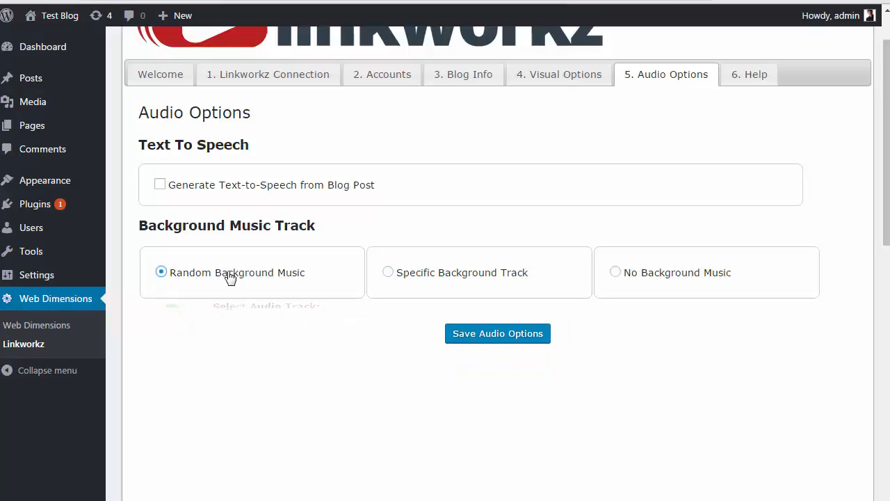
Enable text-to-speech from blog posts, save the audio options, and return to the Accounts settings
left_click(510, 332)
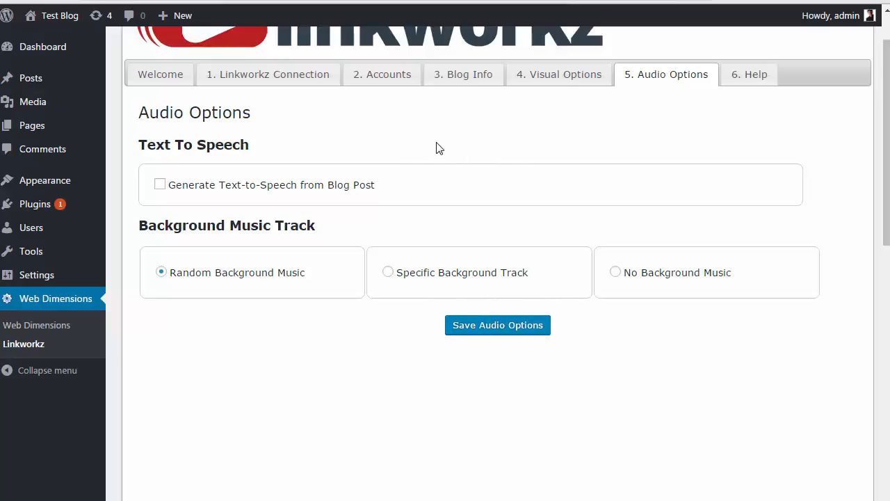
left_click(161, 187)
left_click(512, 328)
scroll(878, 166, "up", 2)
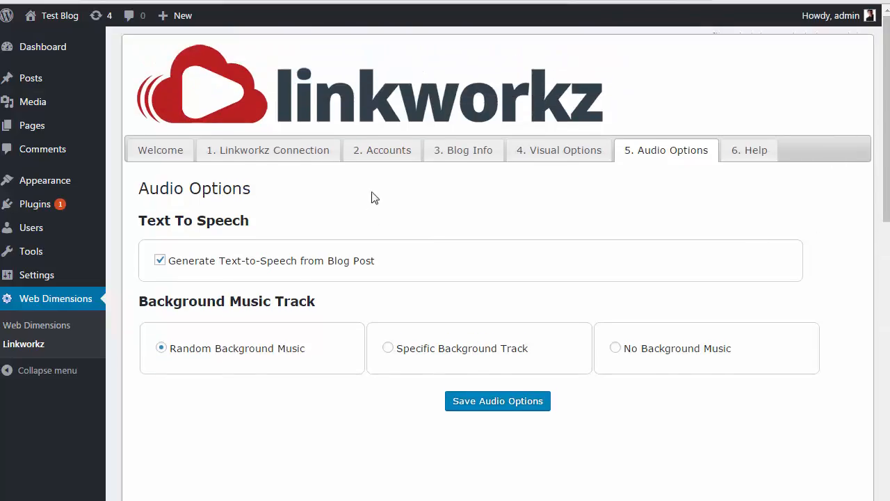
left_click(396, 150)
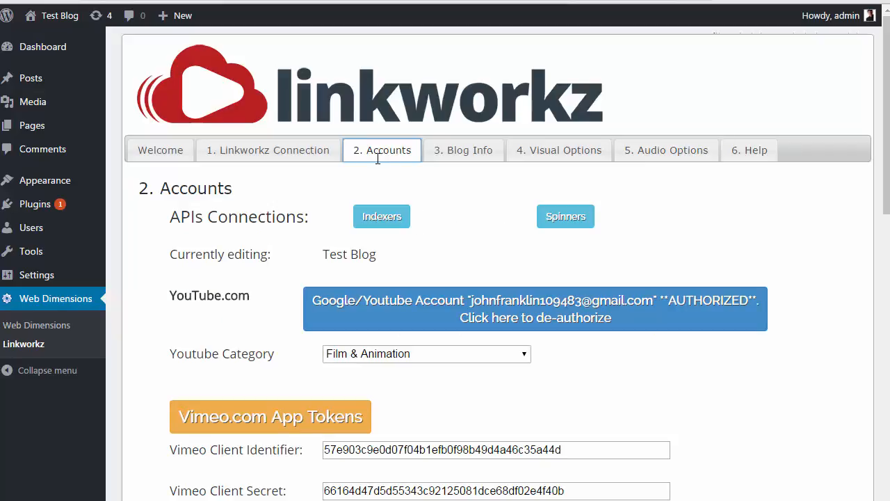
Go to All Posts under the Posts menu and start a new post
mouse_move(73, 78)
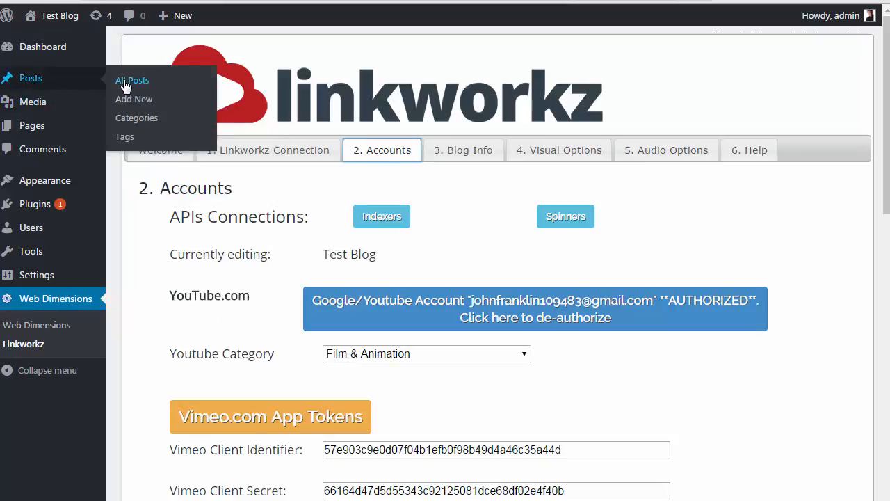
left_click(127, 82)
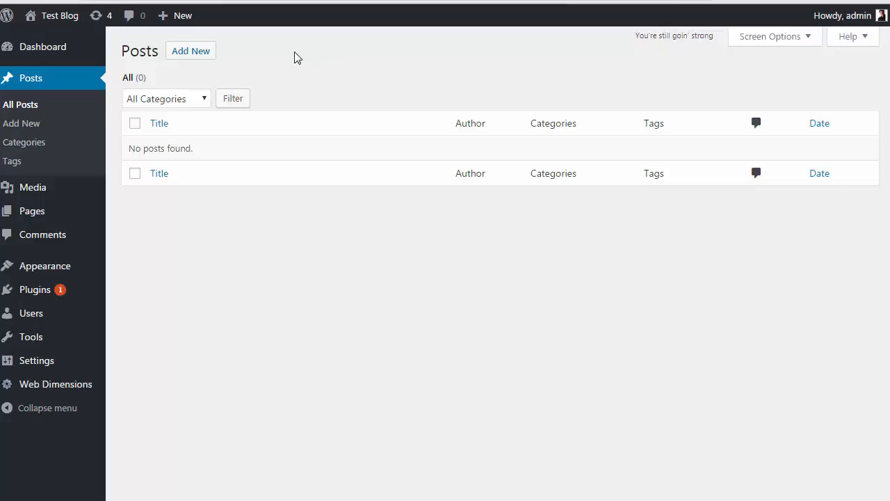
left_click(14, 129)
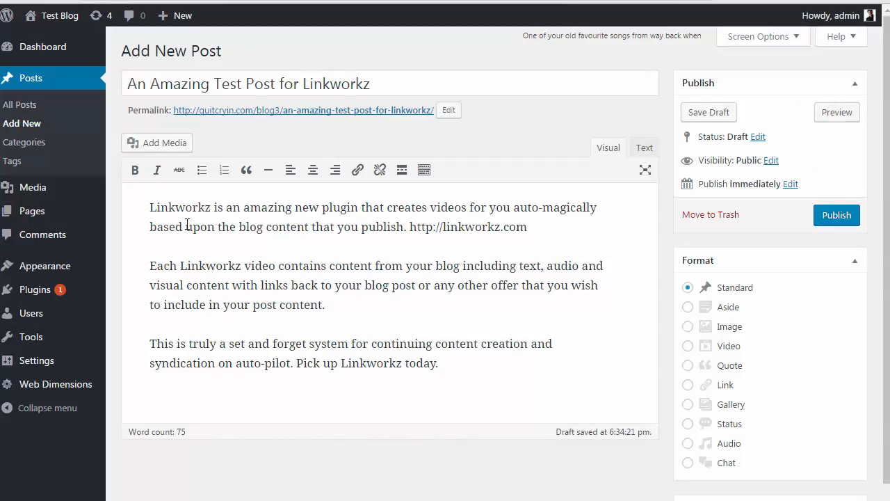
Review the post title and body text, including the linkworkz.com URL in the first paragraph
left_click(403, 84)
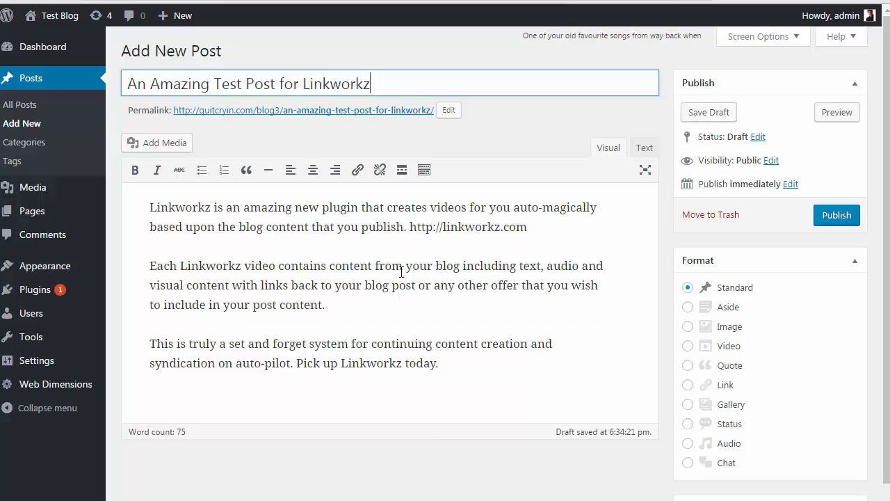
left_click_drag(410, 227, 530, 225)
left_click(492, 250)
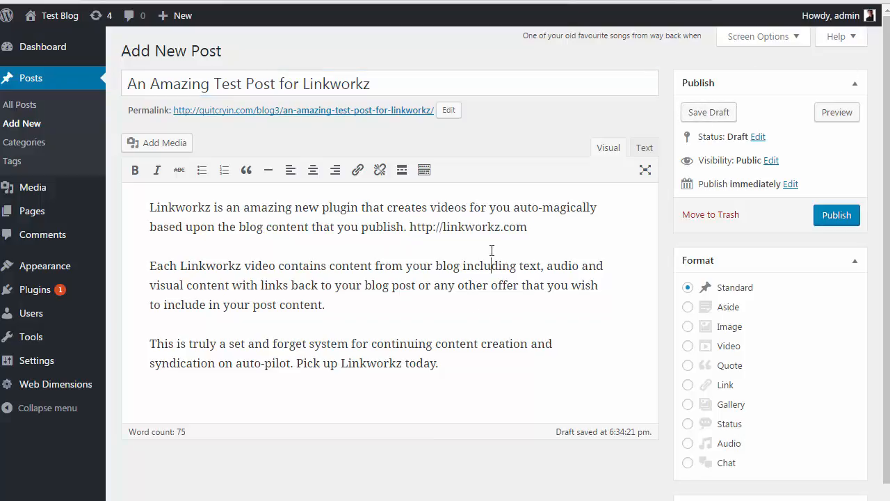
left_click(334, 303)
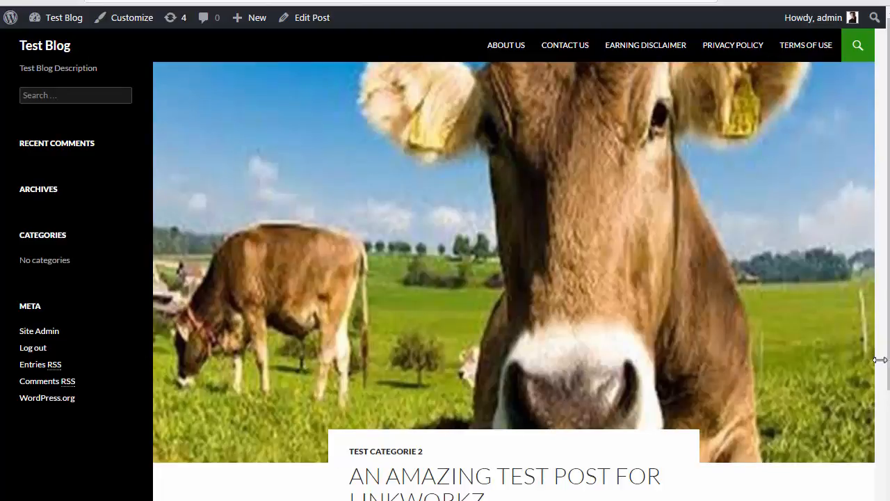
Narrow and re-widen the post preview window, then close it to return to Edit Post
left_click_drag(881, 359, 698, 387)
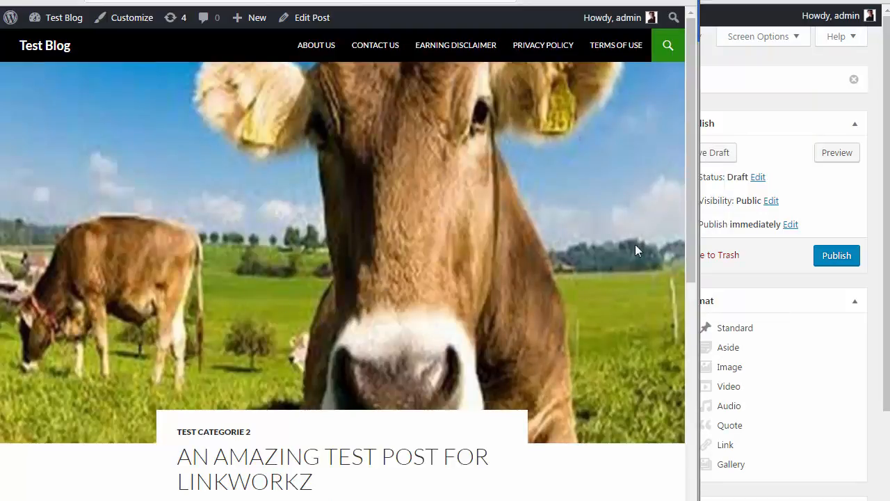
left_click_drag(698, 207, 786, 224)
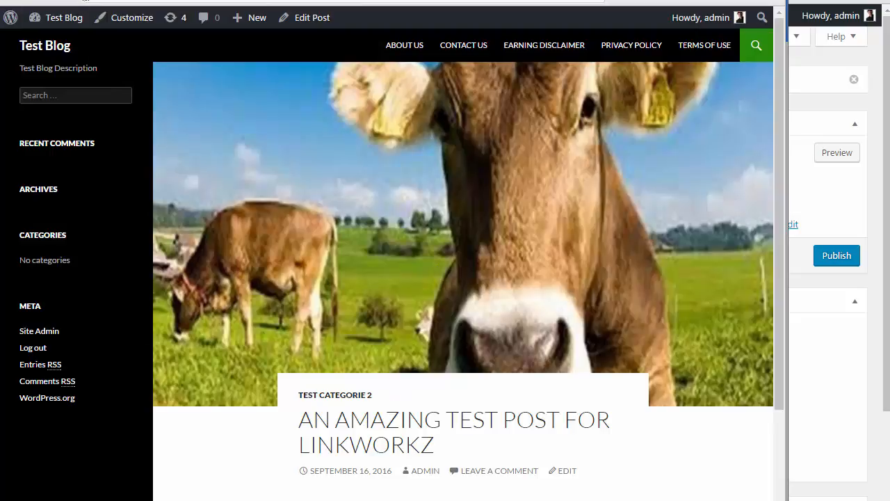
key("ctrl+w")
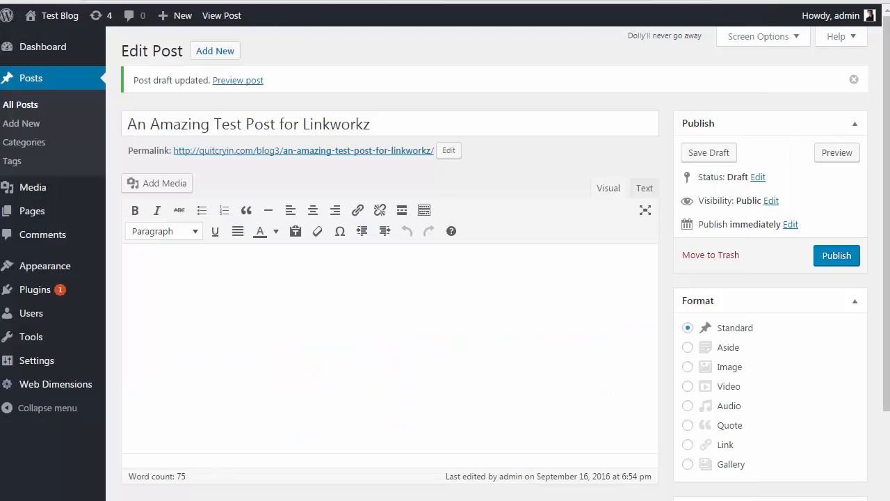
Switch the post body to the Text view and publish 'An Amazing Test Post for Linkworkz'
left_click(641, 196)
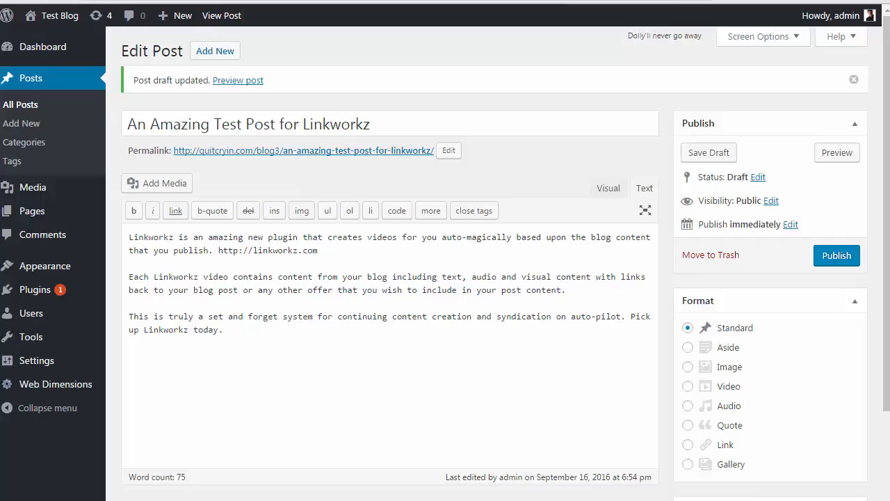
left_click_drag(889, 273, 877, 273)
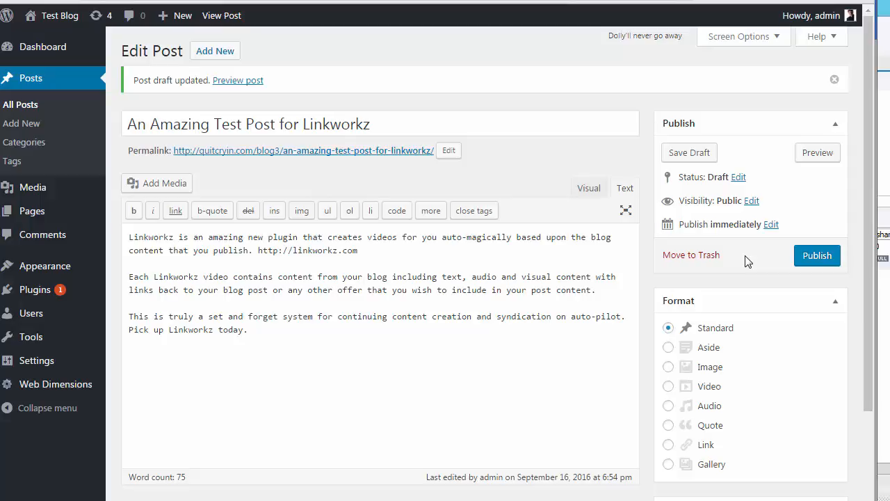
left_click(811, 258)
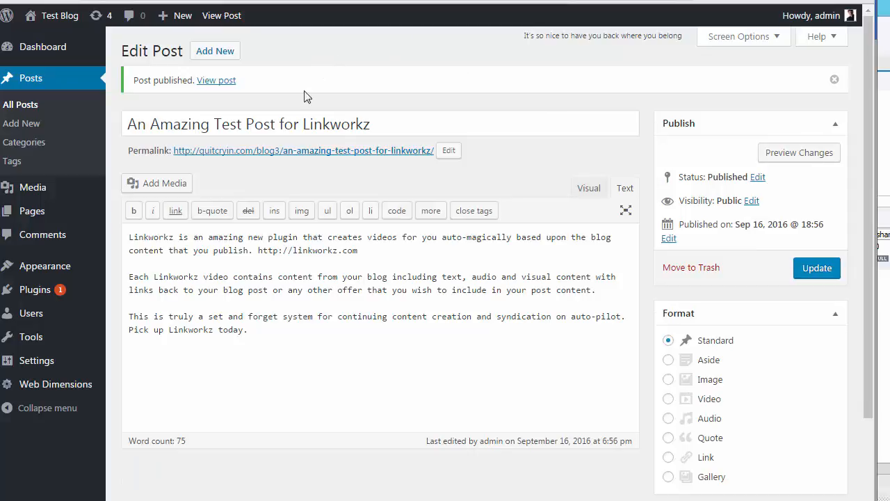
Open the published test post on the live blog via its permalink
left_click(276, 153)
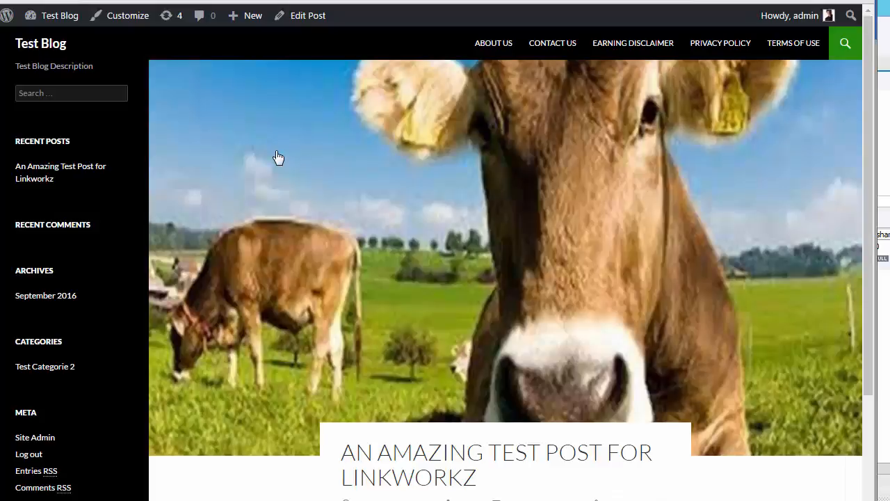
left_click_drag(869, 191, 861, 159)
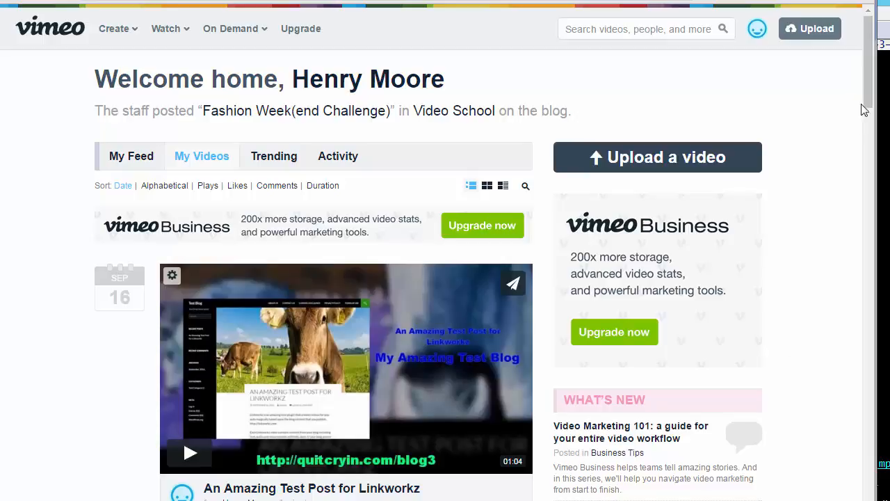
Check Vimeo's My Videos list for the auto-generated test post video
left_click_drag(870, 89, 869, 108)
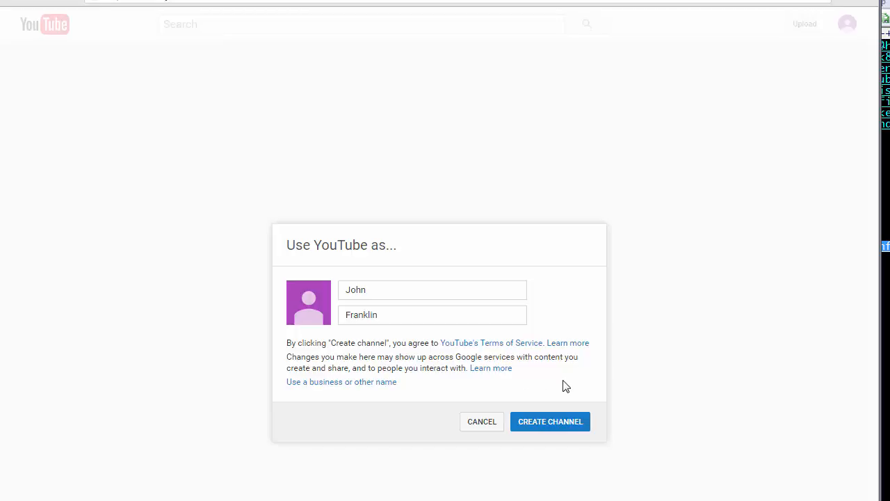
Create the new YouTube channel from the 'Use YouTube as…' prompt
left_click(544, 428)
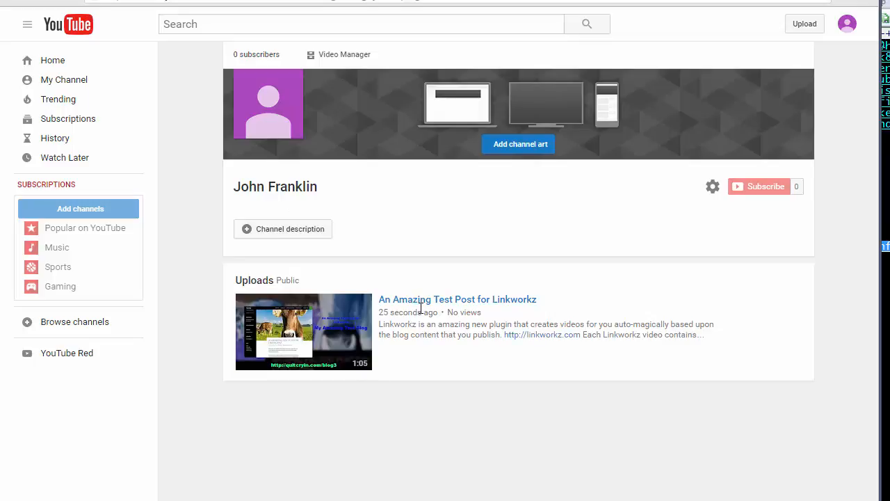
Open the uploaded 'An Amazing Test Post for Linkworkz' video from the channel's uploads
left_click(314, 337)
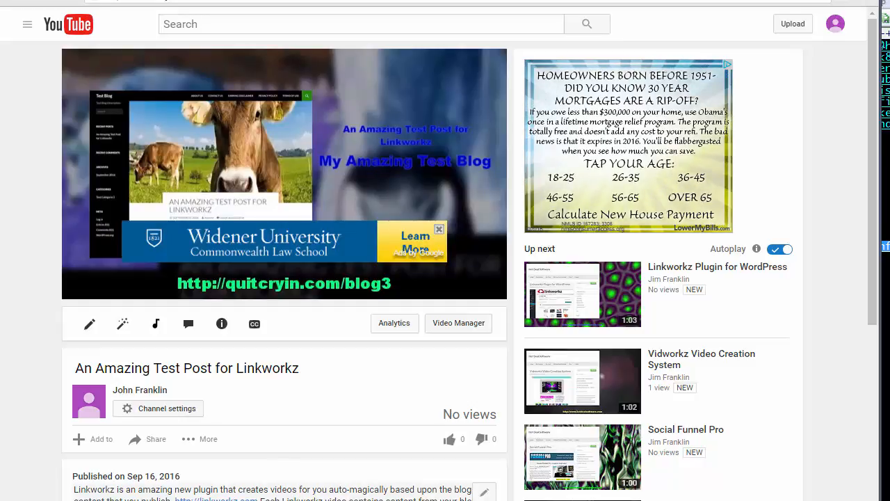
Dismiss the video's ad overlay and pause playback at 0:26
left_click(439, 229)
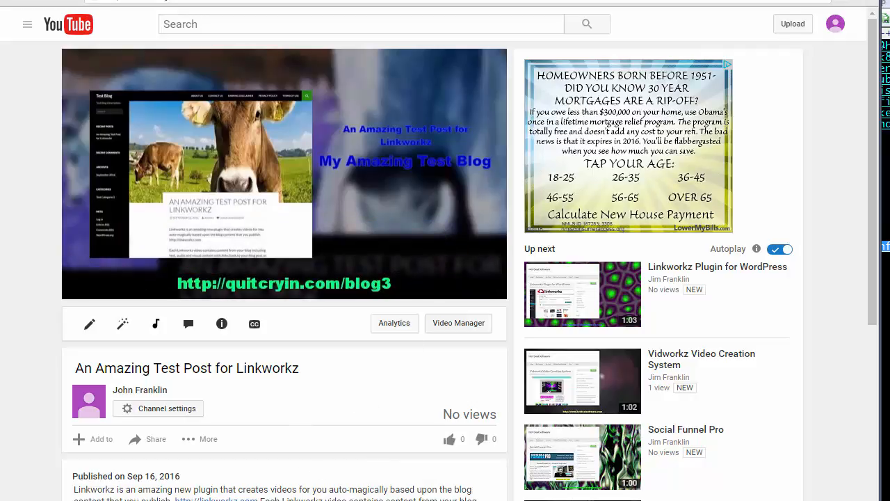
mouse_move(167, 238)
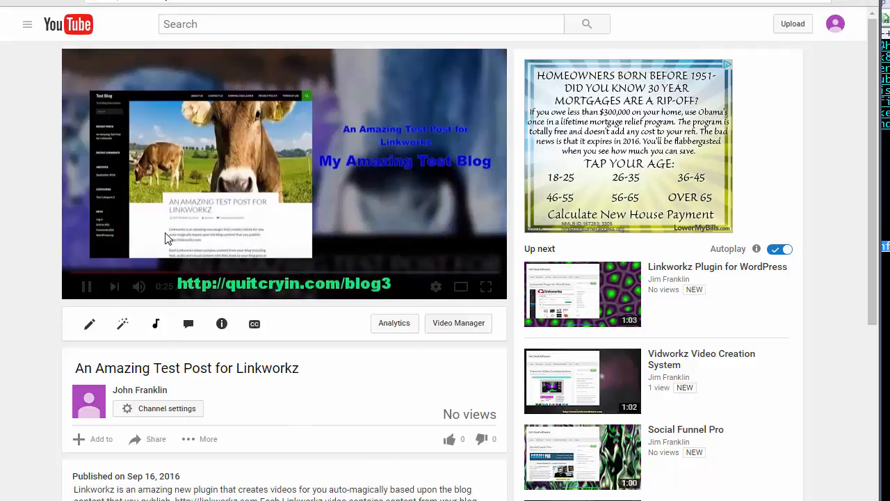
left_click(87, 287)
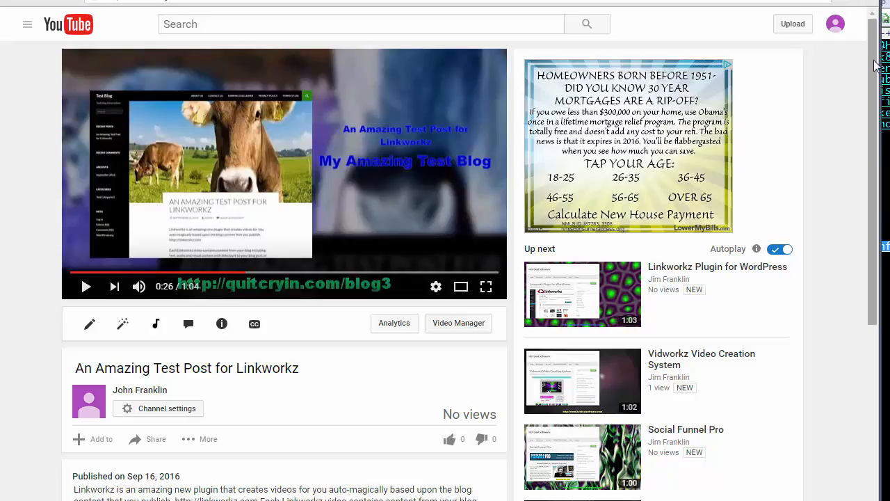
Follow the quitcryin.com/blog3 link in the video description back to the blog post
left_click_drag(876, 65, 858, 181)
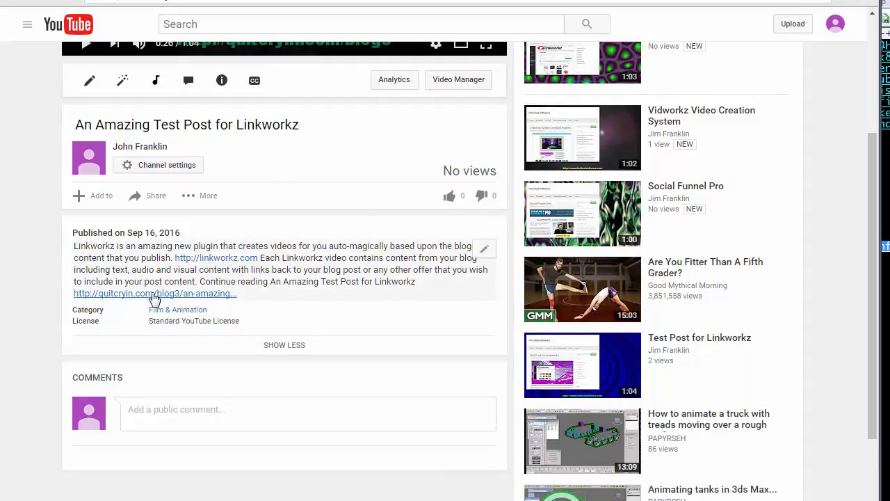
left_click(154, 295)
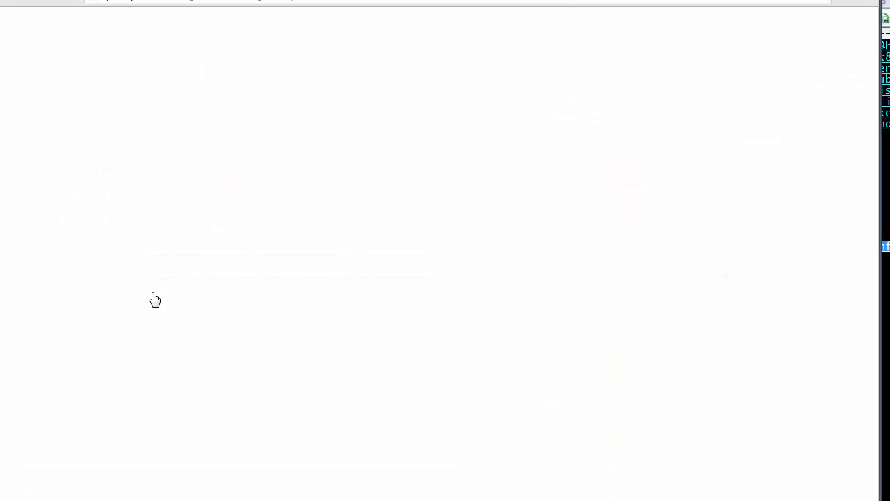